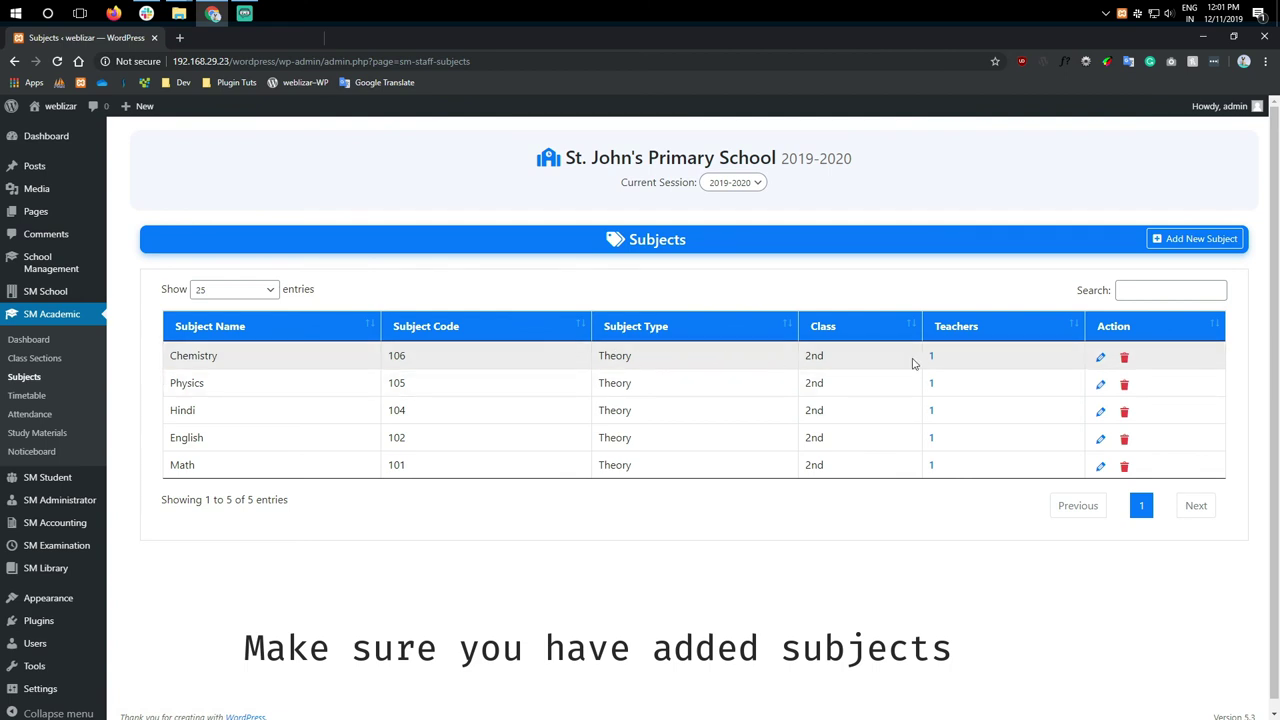
- Open the Chemistry subject for editing, go through its name, code, type and class fields, and save it with class 2nd
click(1100, 357)
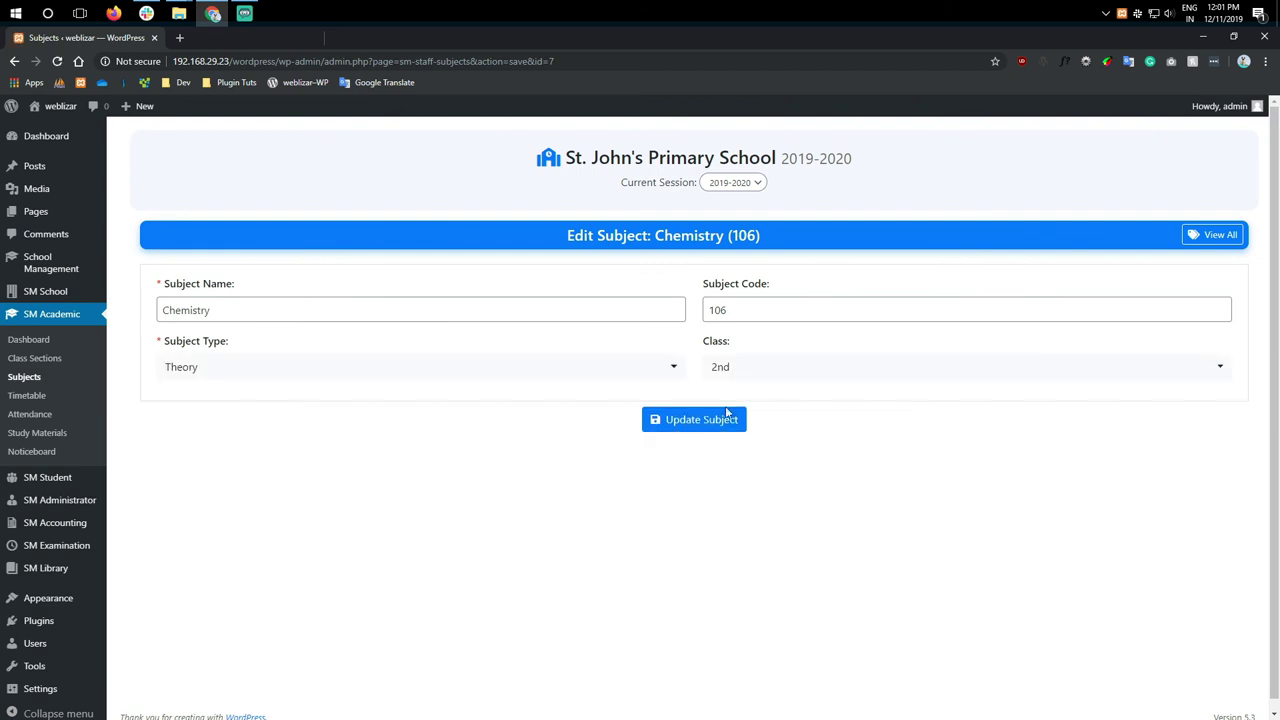
click(392, 308)
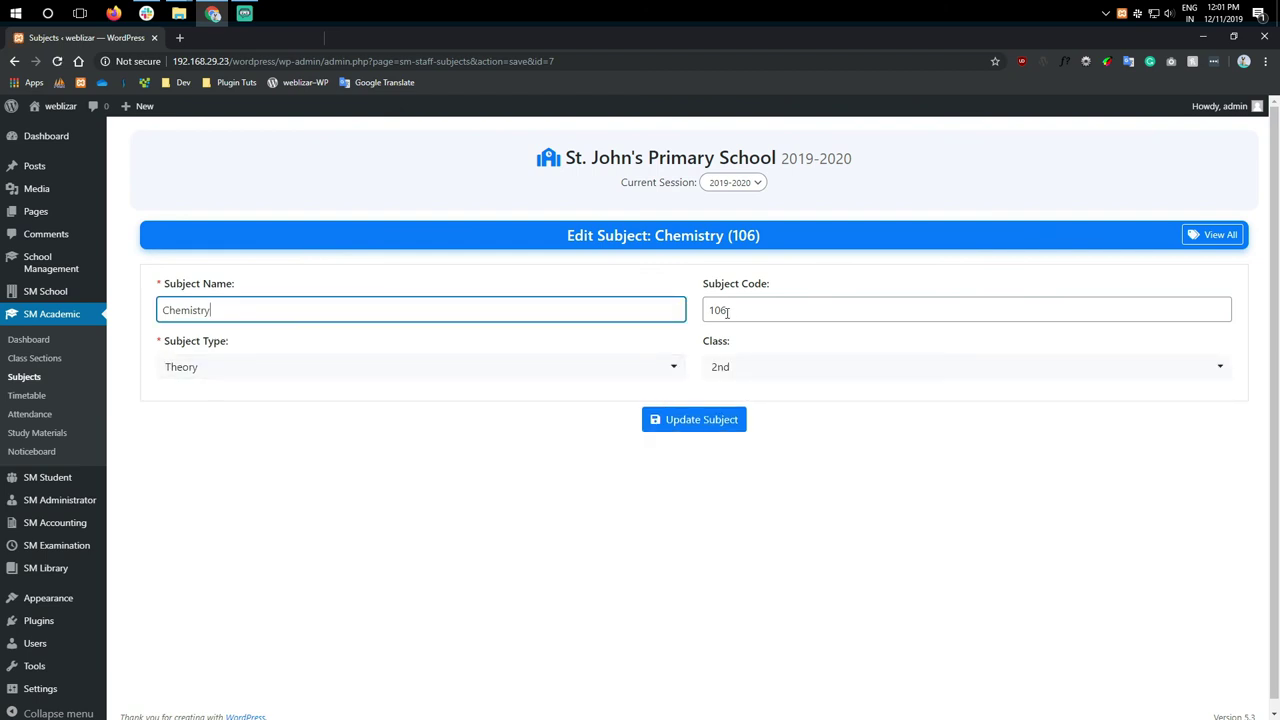
click(727, 312)
click(603, 366)
click(799, 372)
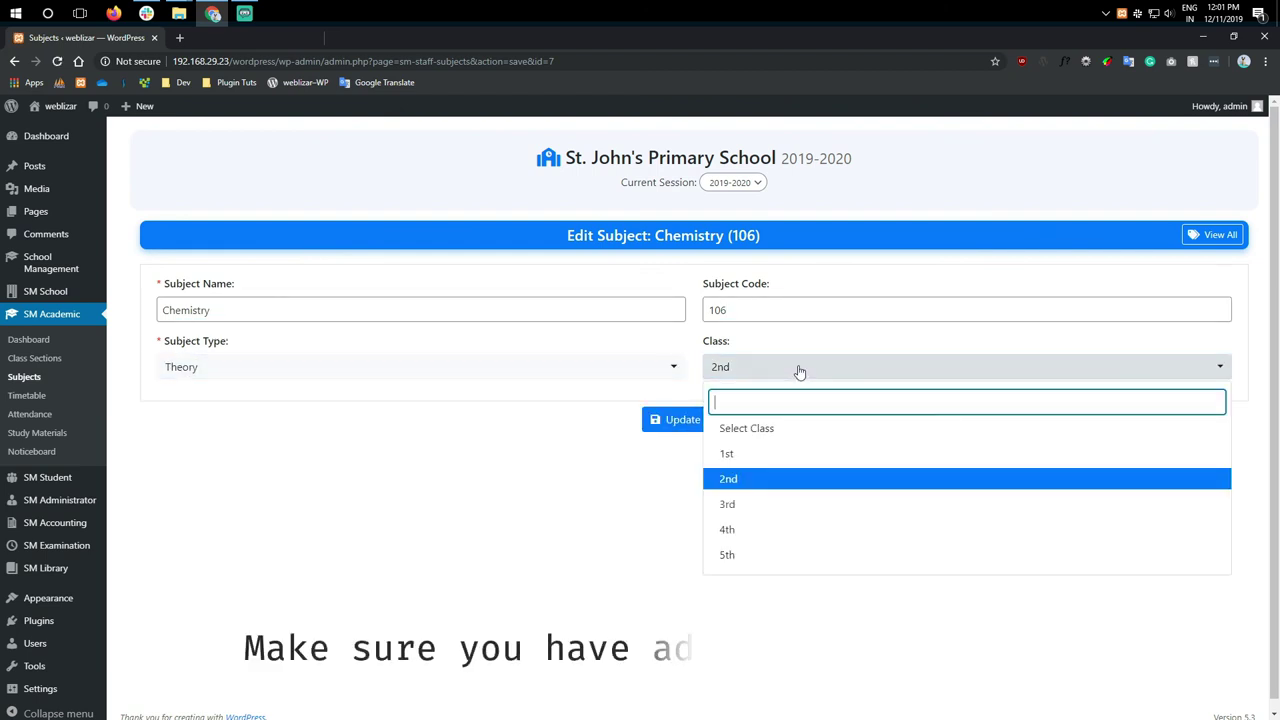
click(606, 466)
click(707, 420)
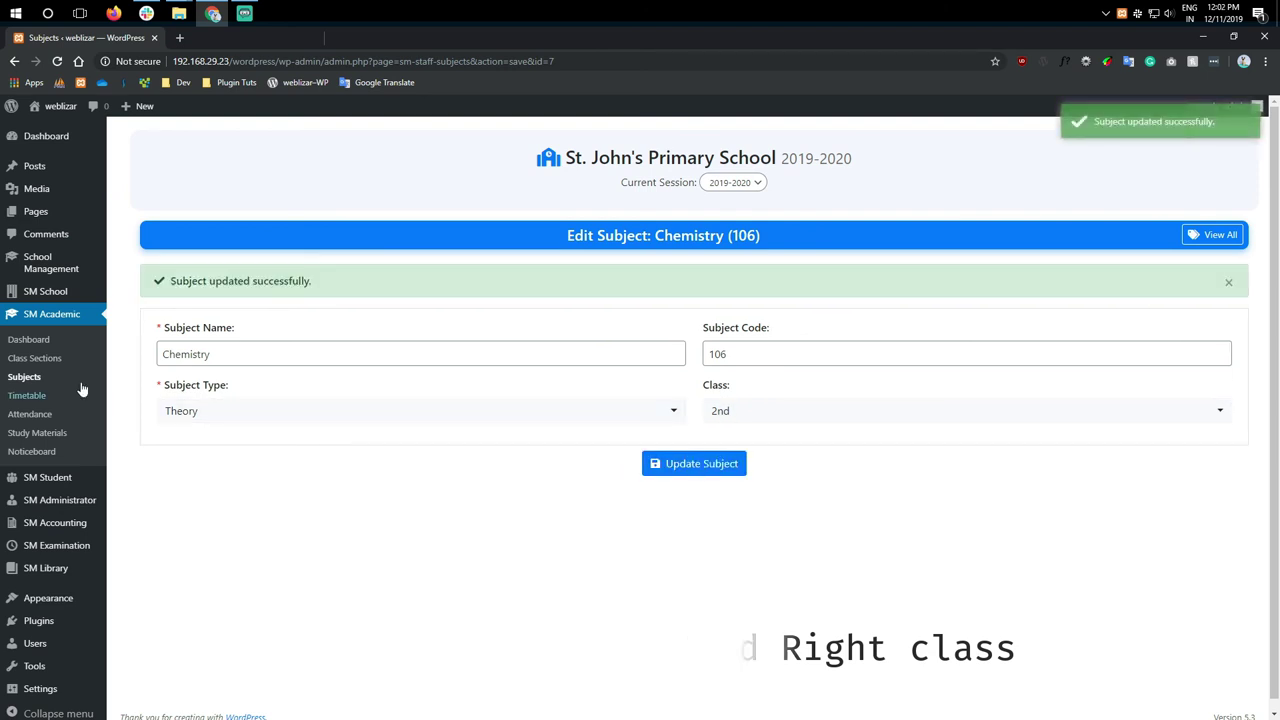
- Open the Chemistry subject's teachers from the subjects list, assign the teacher matching "r", and return to the list
click(36, 381)
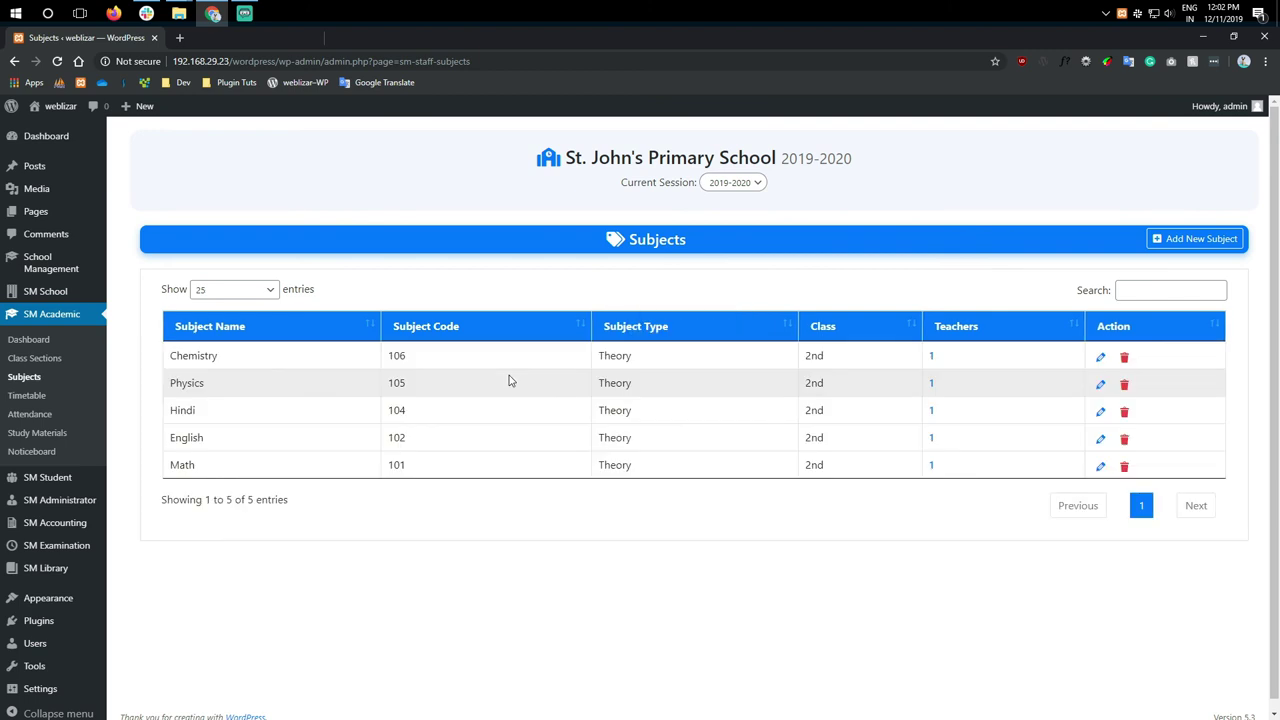
click(931, 357)
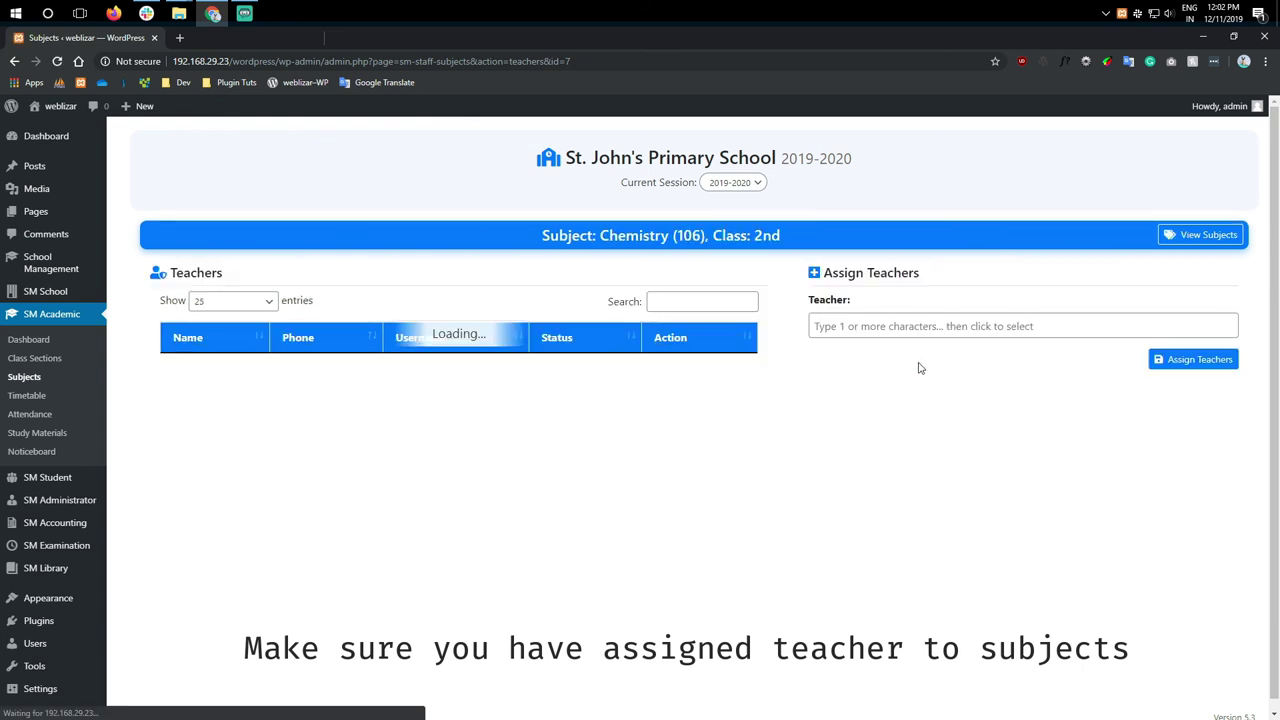
click(838, 331)
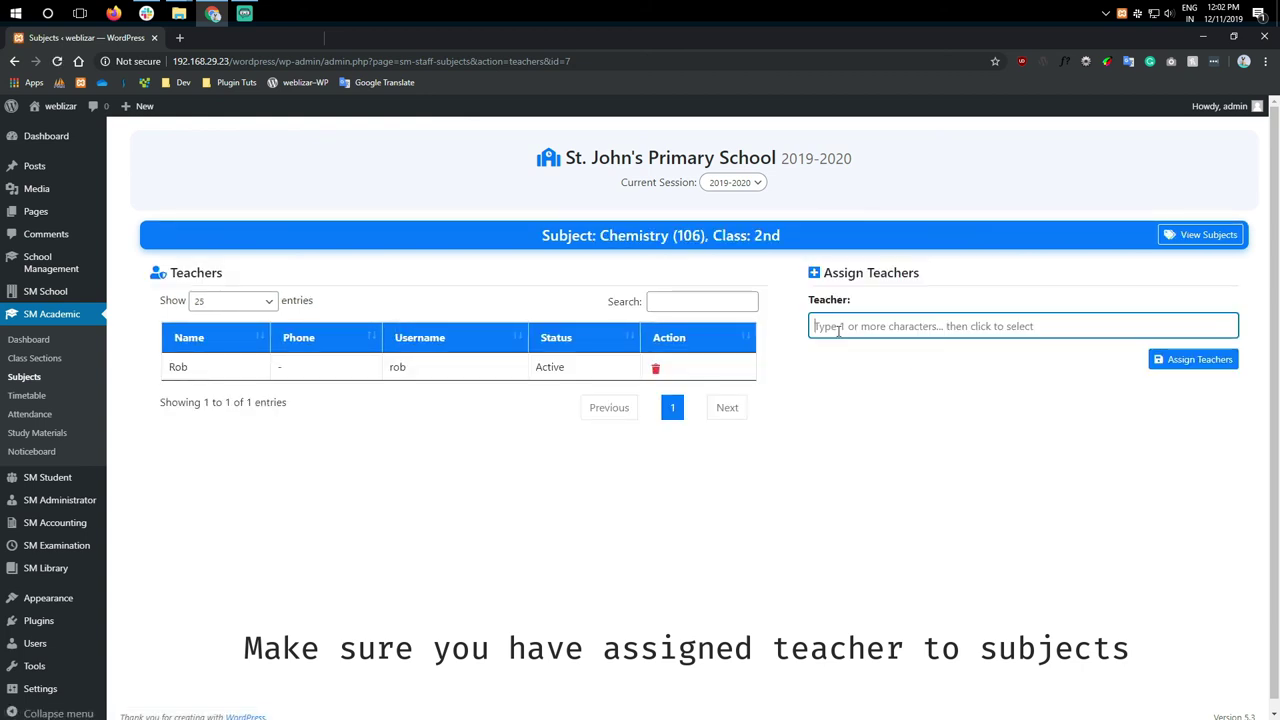
text(r)
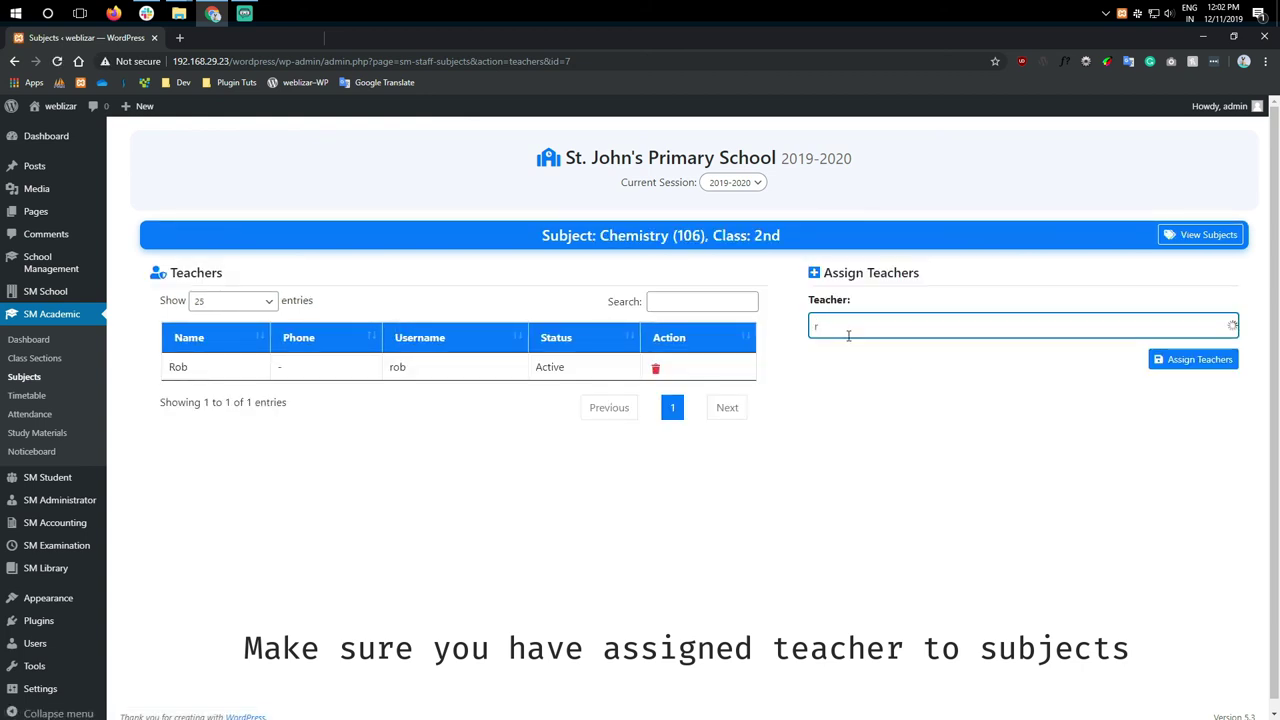
click(848, 350)
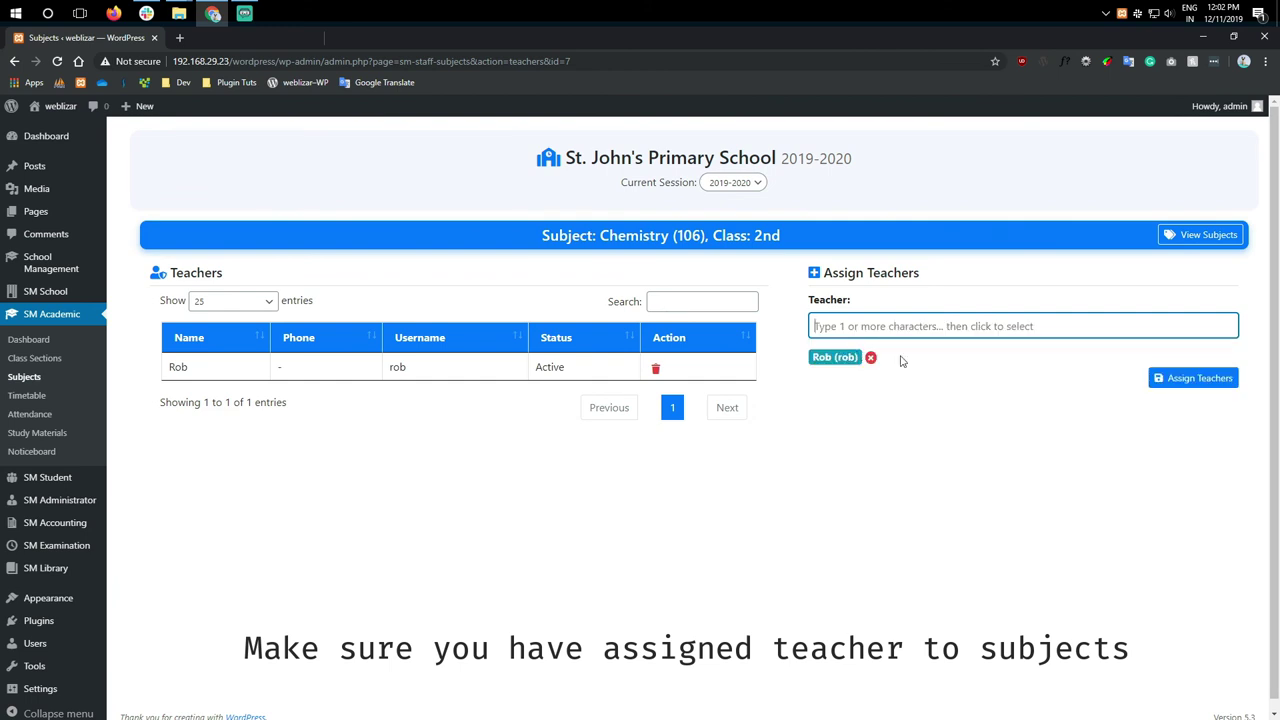
click(1170, 377)
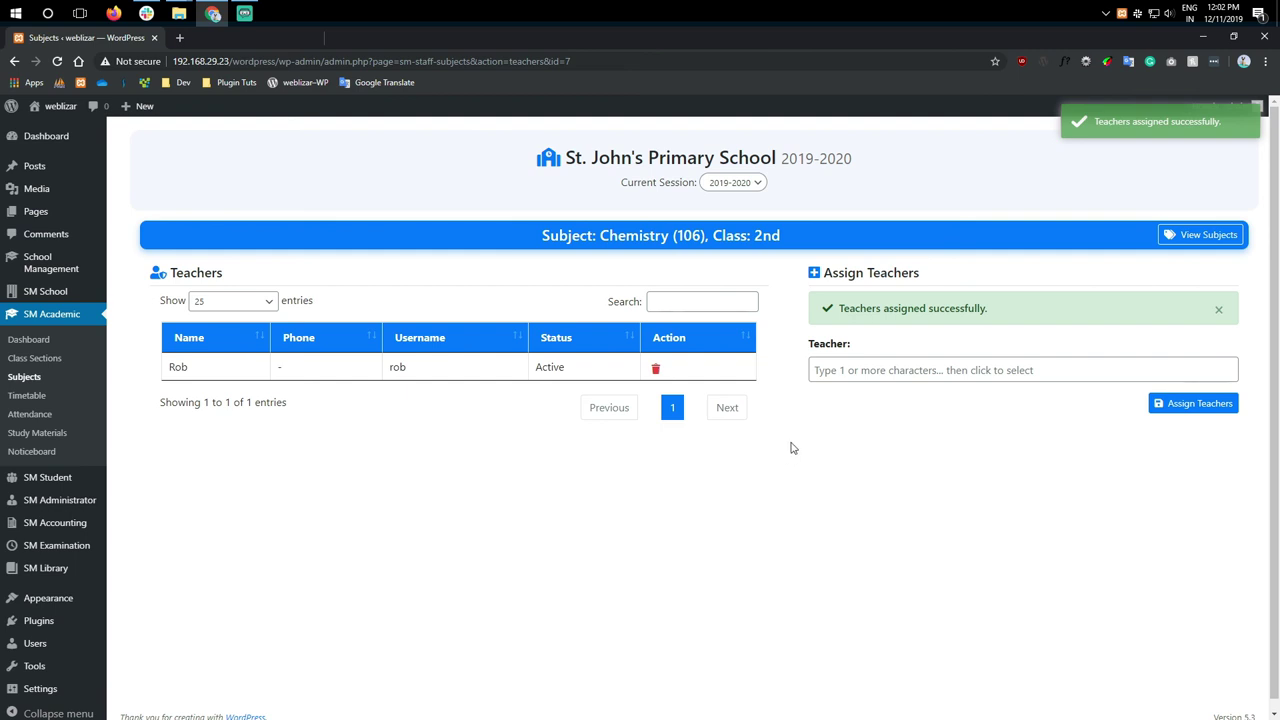
click(1200, 234)
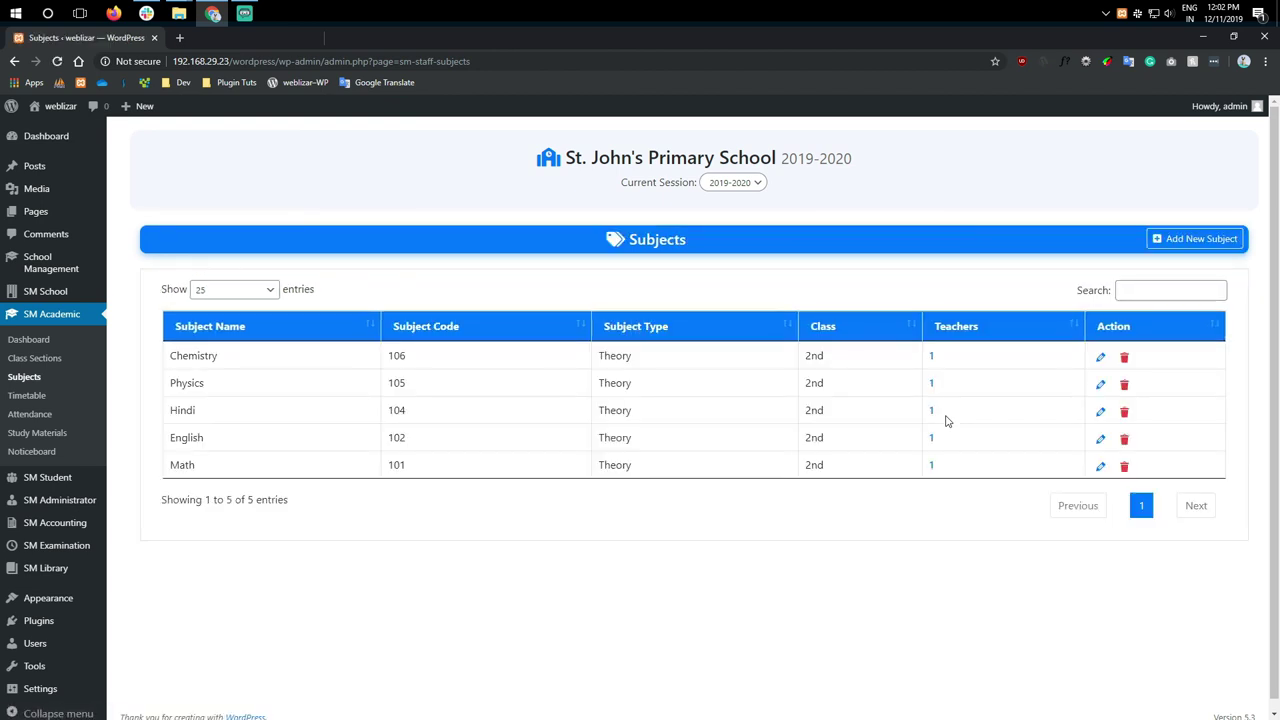
- Open the class timetables and start a new routine for class 2nd, section A, subject Math (101)
scroll(946, 422, down, 1)
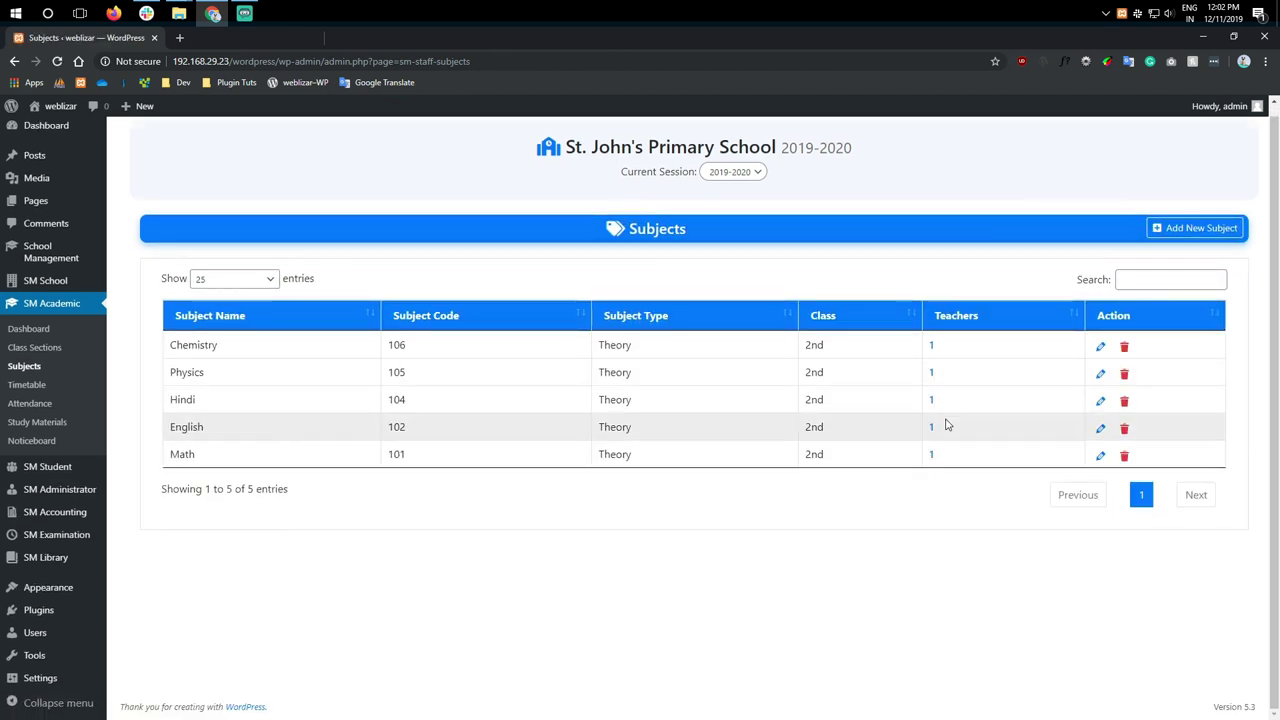
click(38, 387)
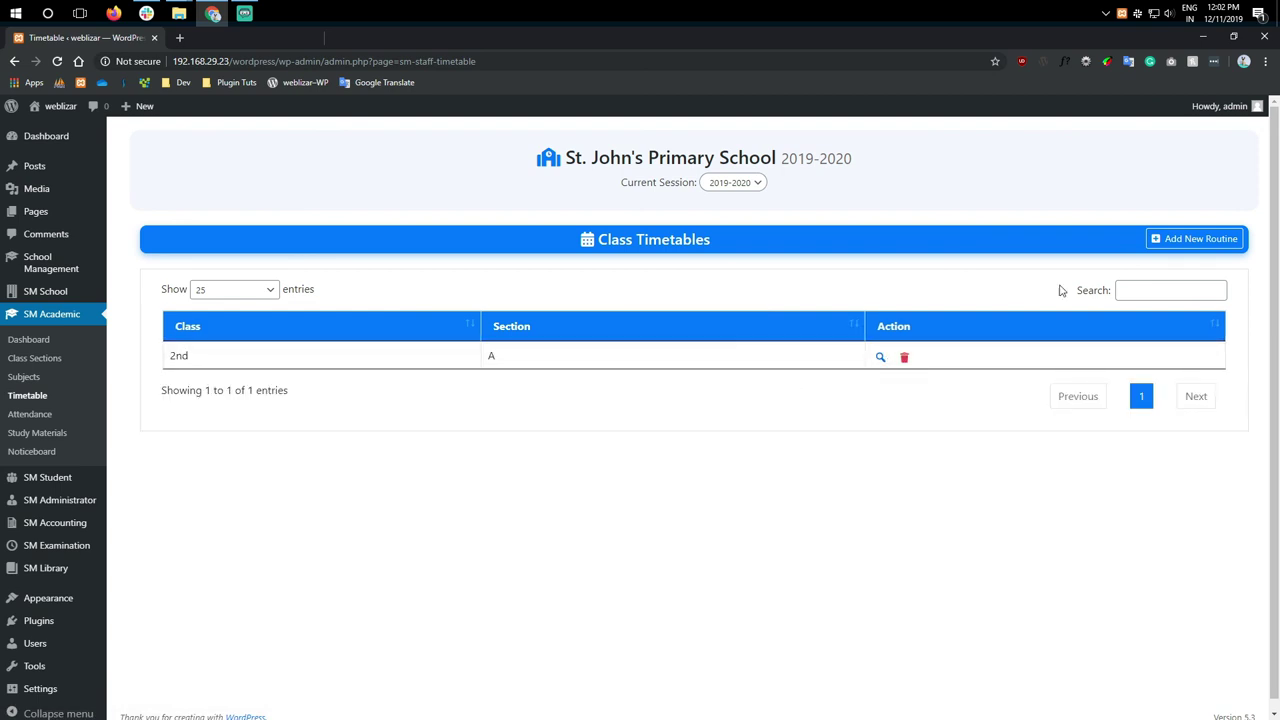
click(1160, 245)
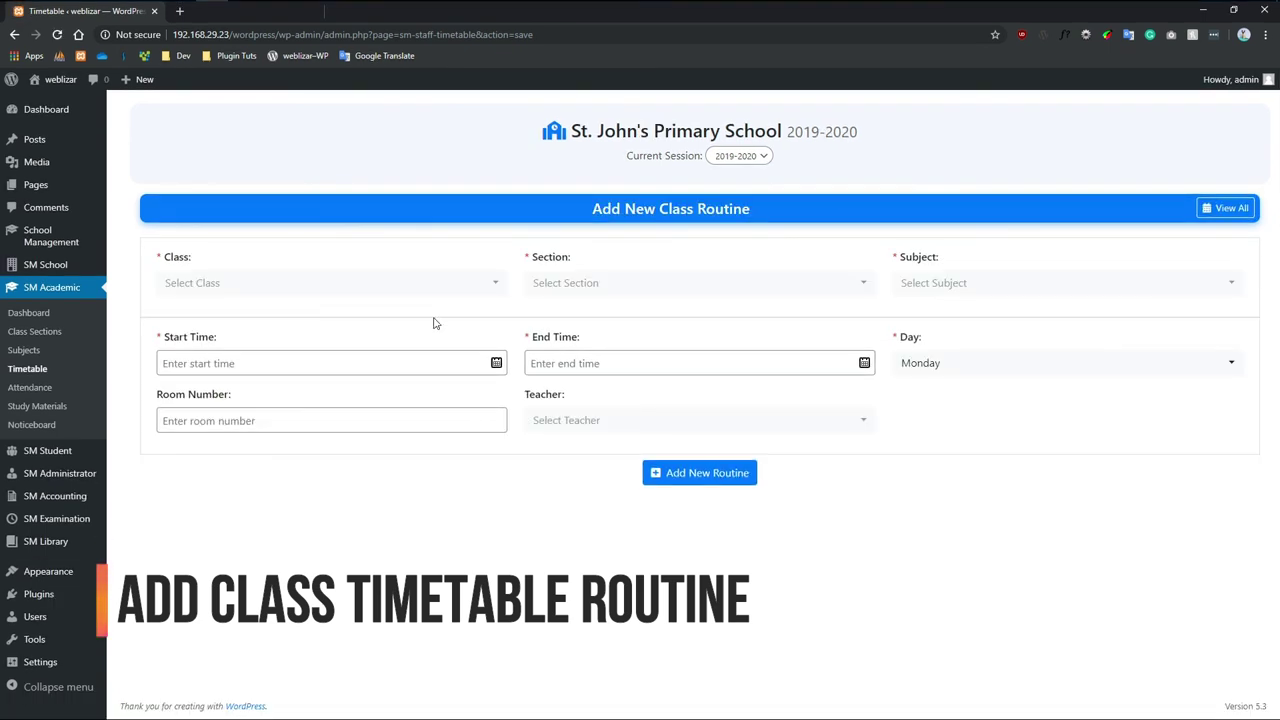
click(335, 292)
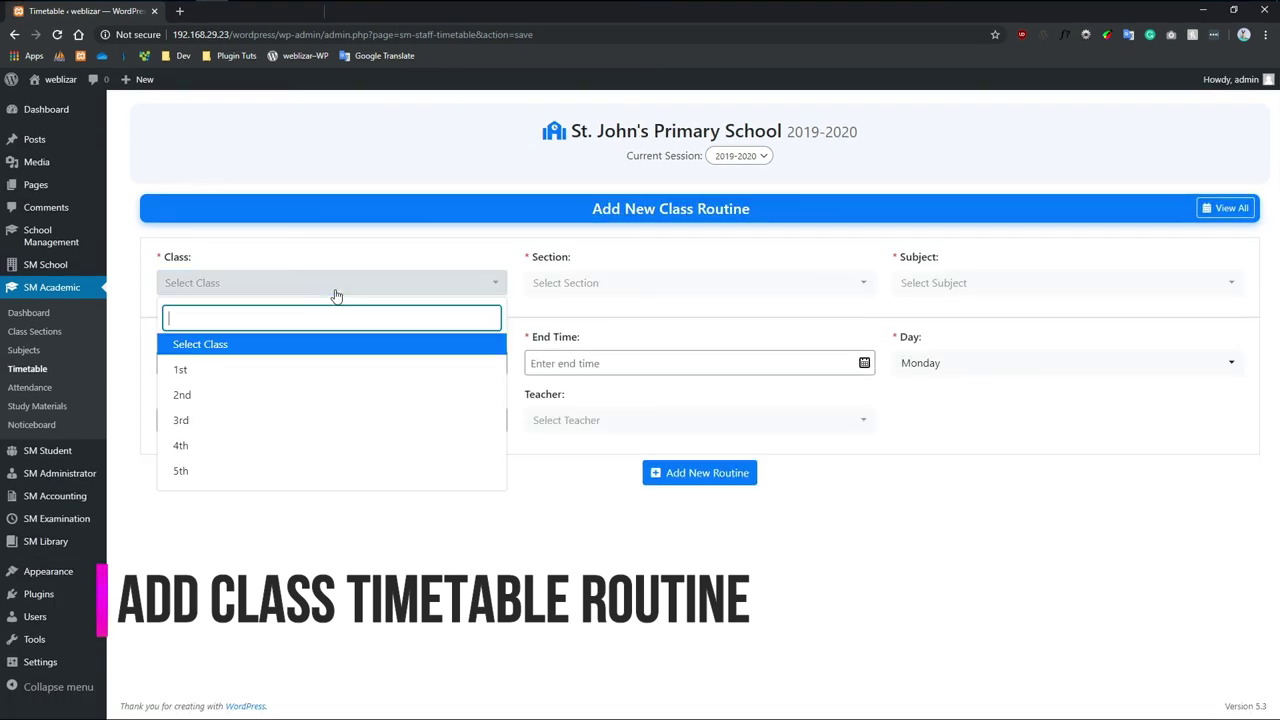
click(200, 396)
click(555, 284)
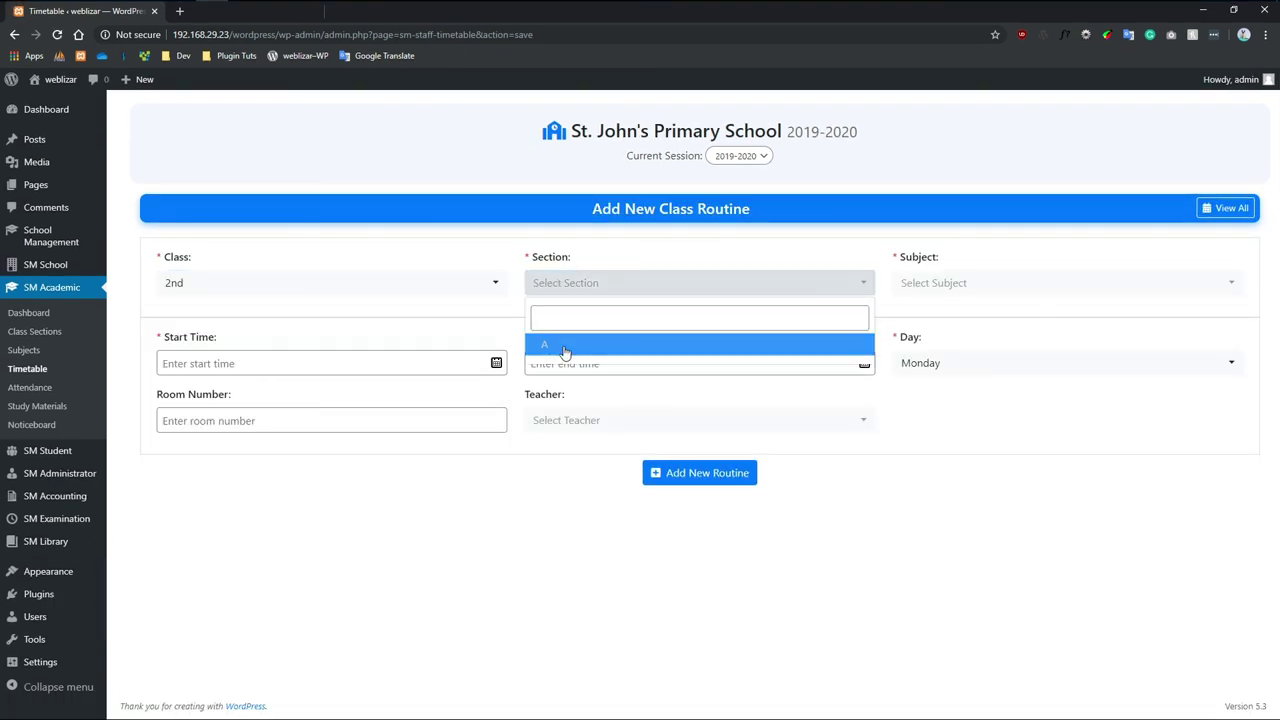
click(545, 343)
click(925, 285)
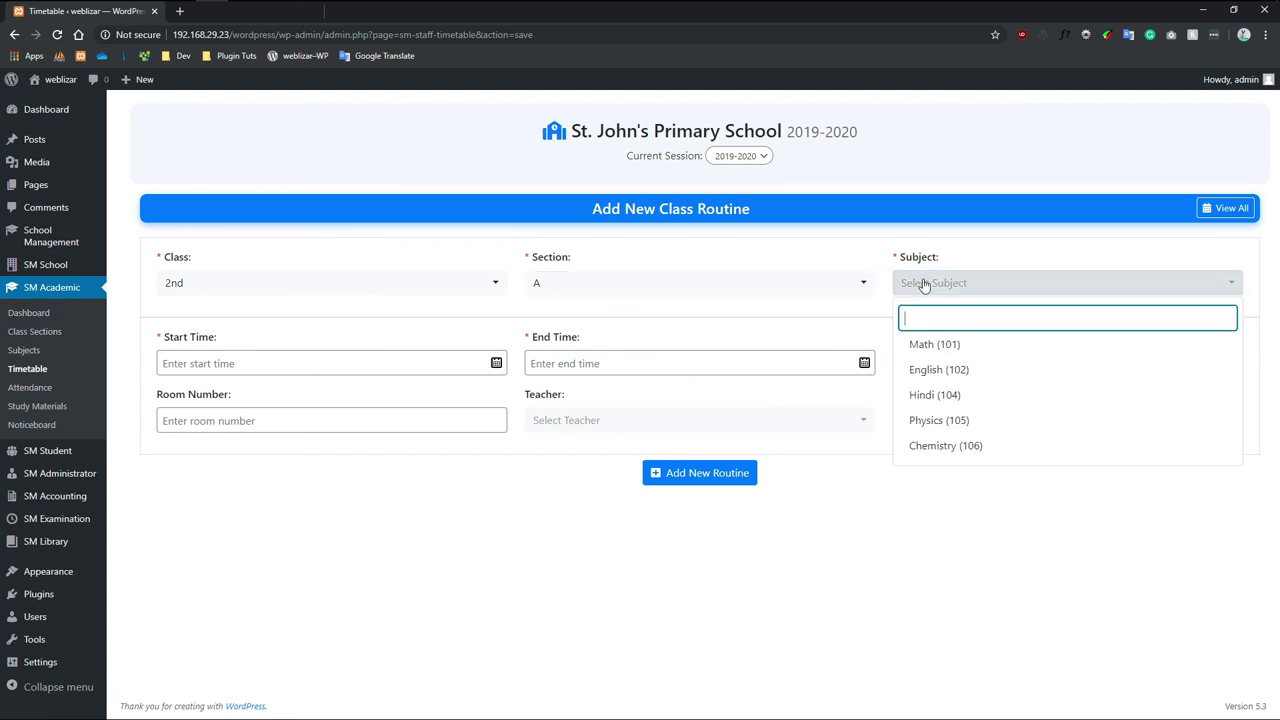
click(930, 344)
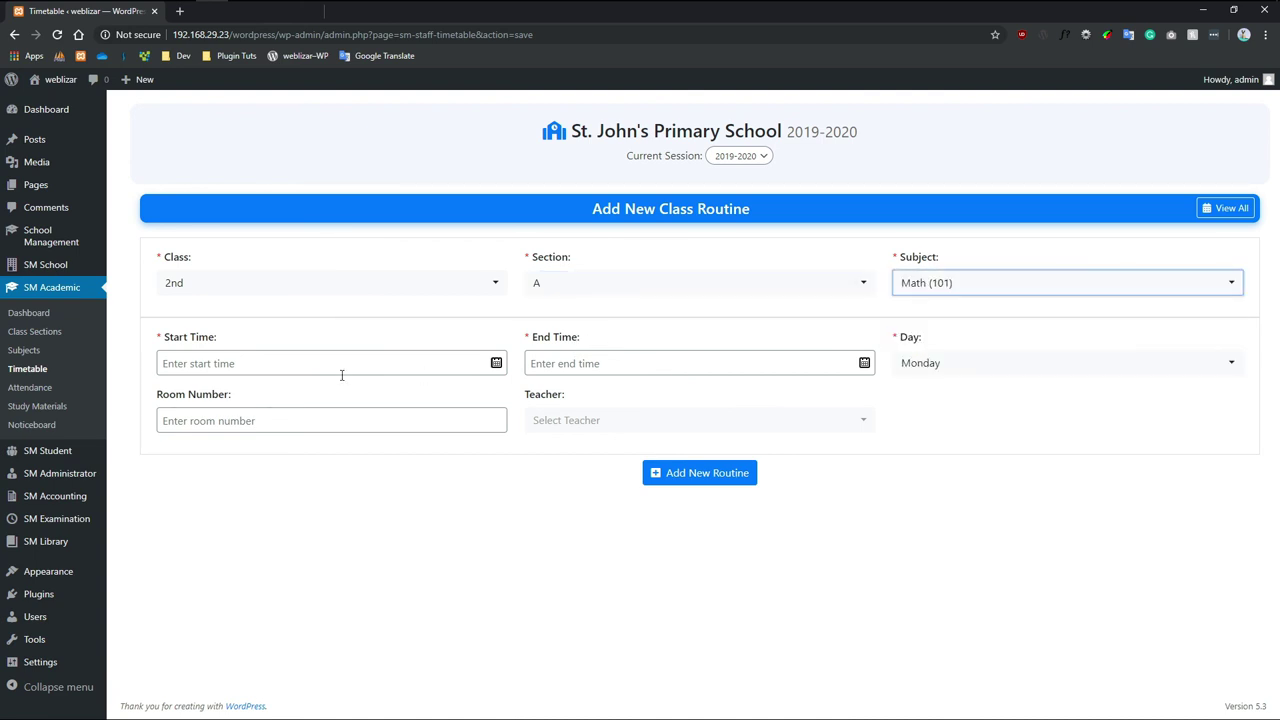
- Schedule the Math routine from 10:00 AM to 11:00 AM on Wednesday
click(263, 368)
click(214, 391)
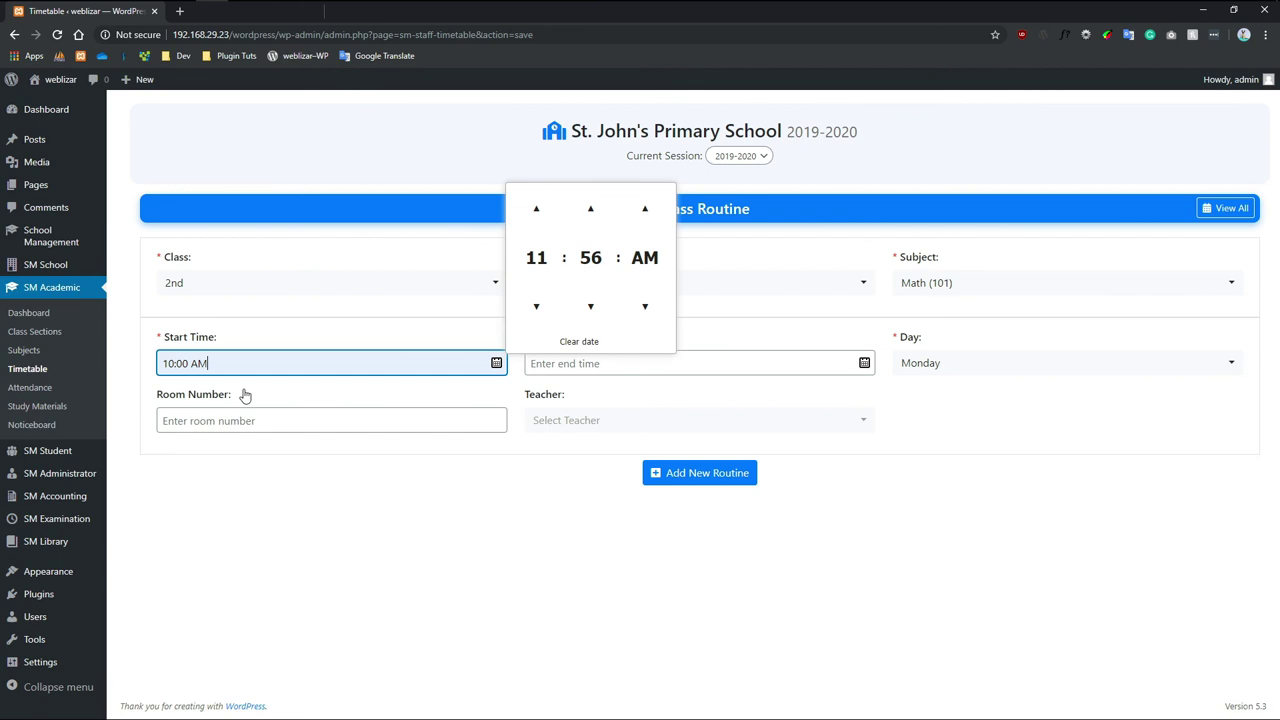
click(566, 363)
click(556, 439)
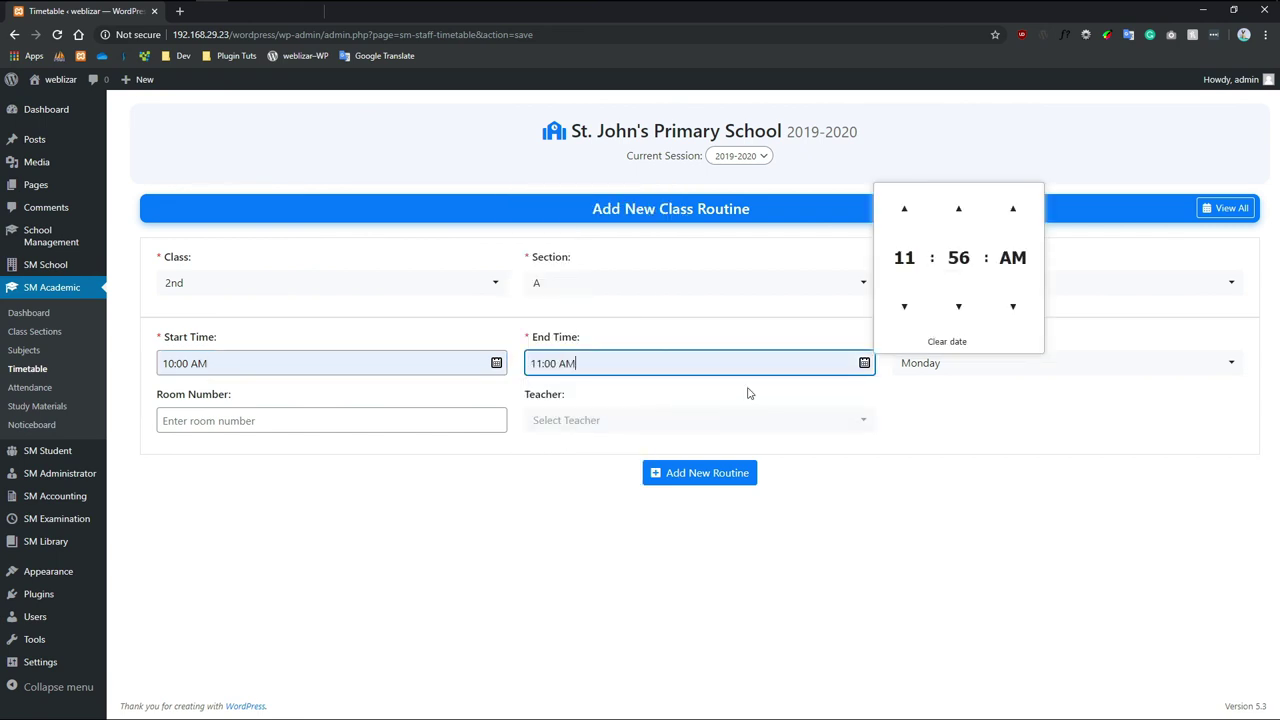
click(943, 367)
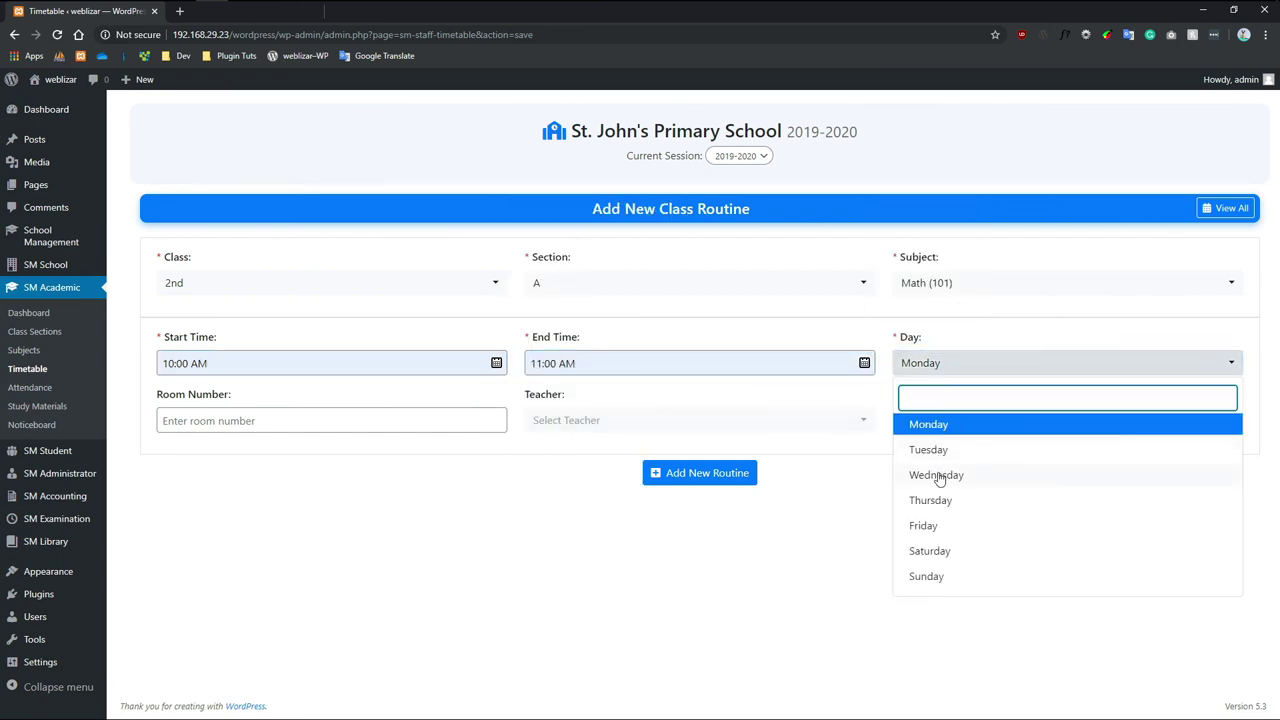
click(940, 477)
click(983, 370)
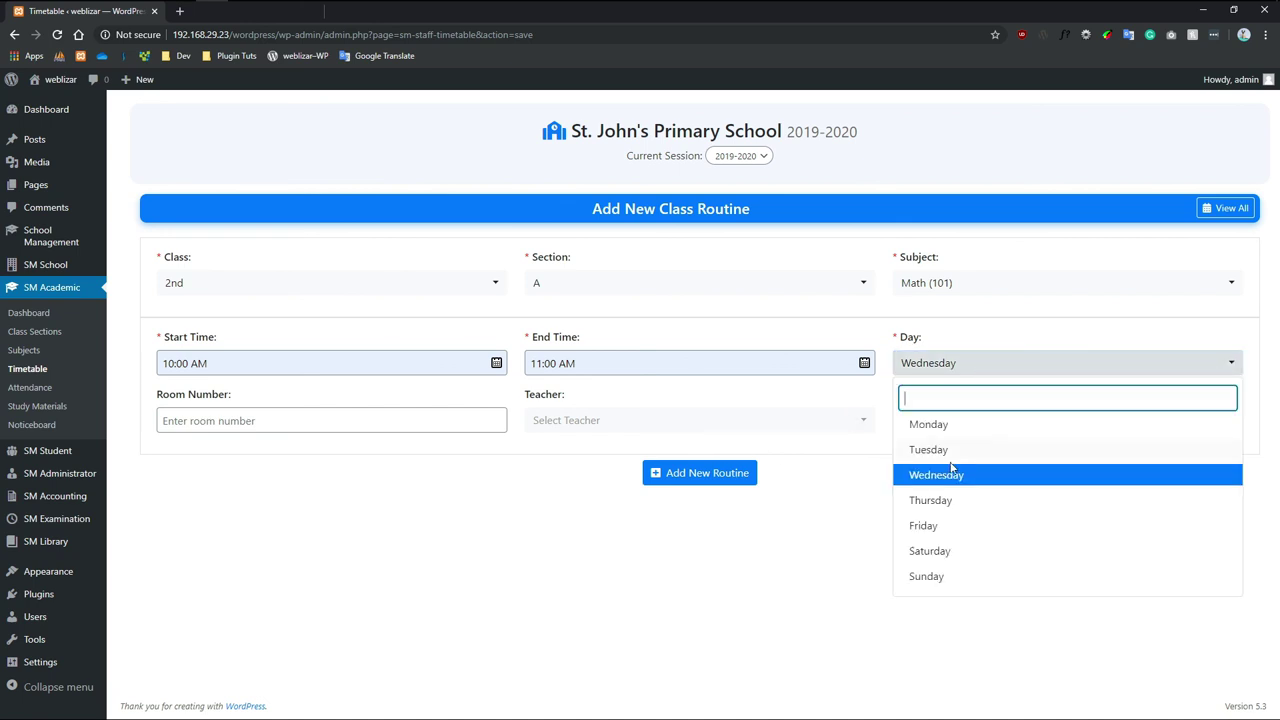
click(945, 475)
- Enter room number R1, select the subject's teacher, and add the Math routine
click(355, 425)
text(R1)
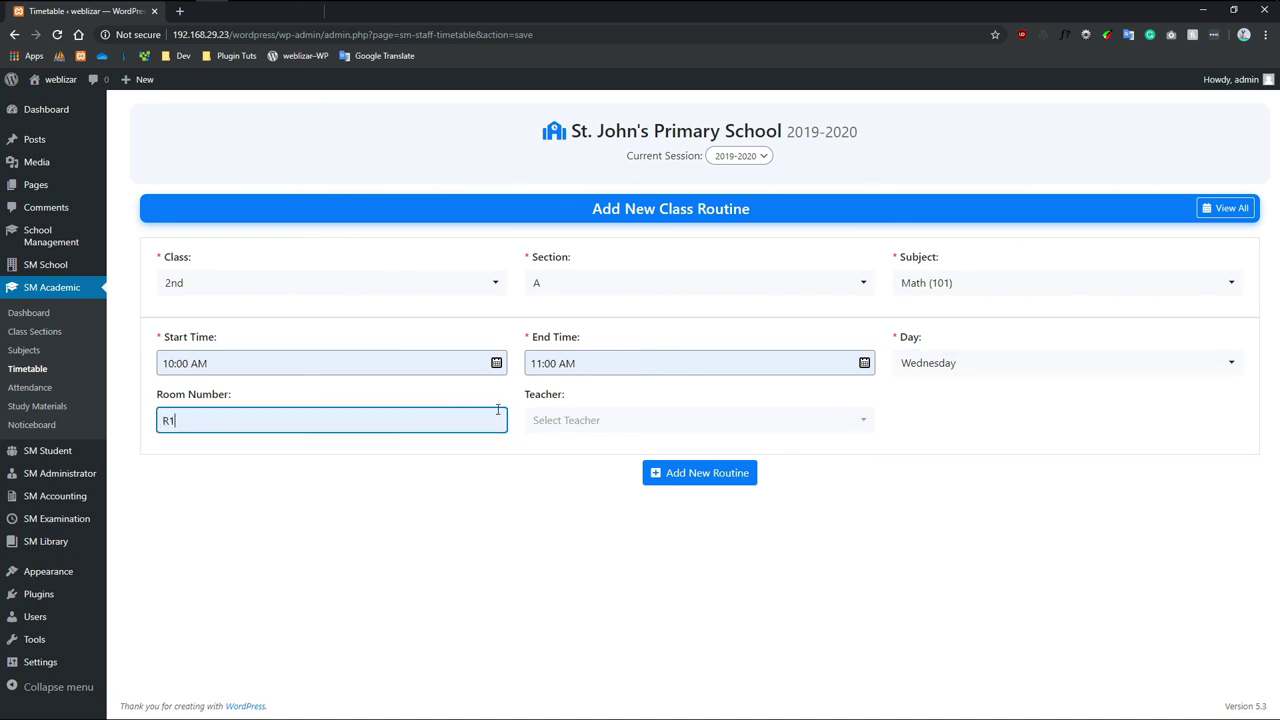
click(577, 420)
click(577, 482)
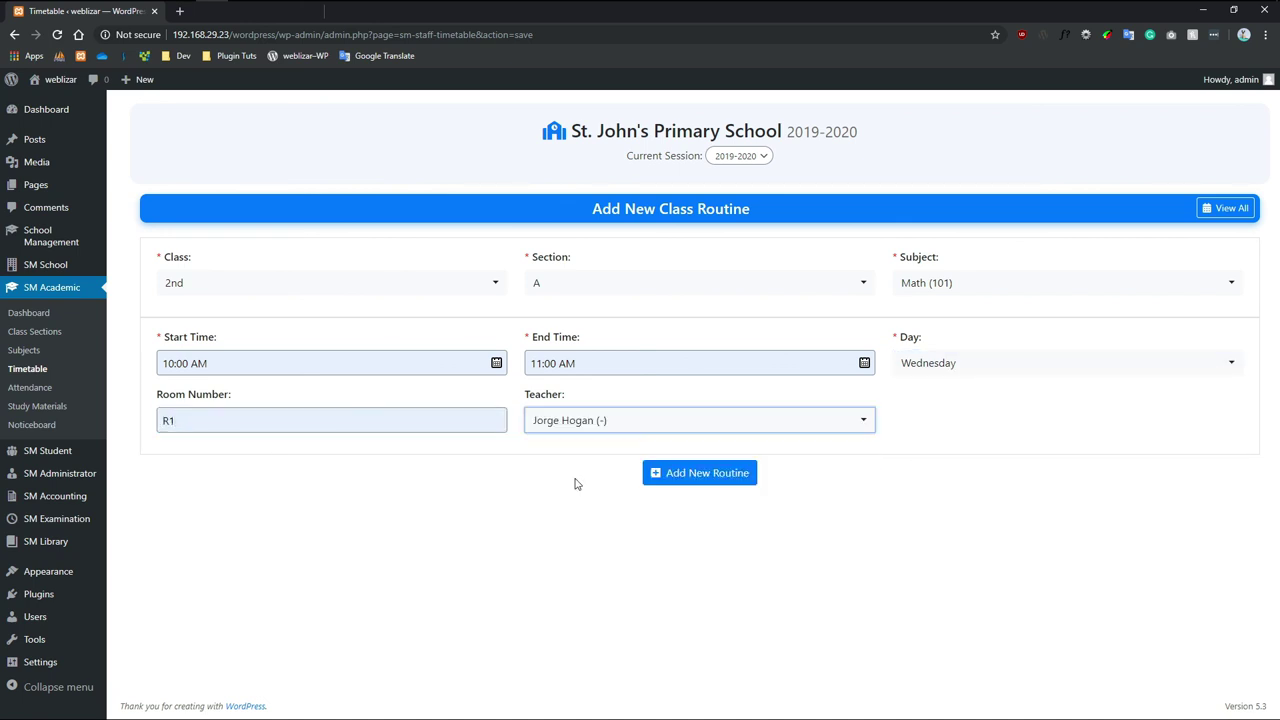
click(668, 473)
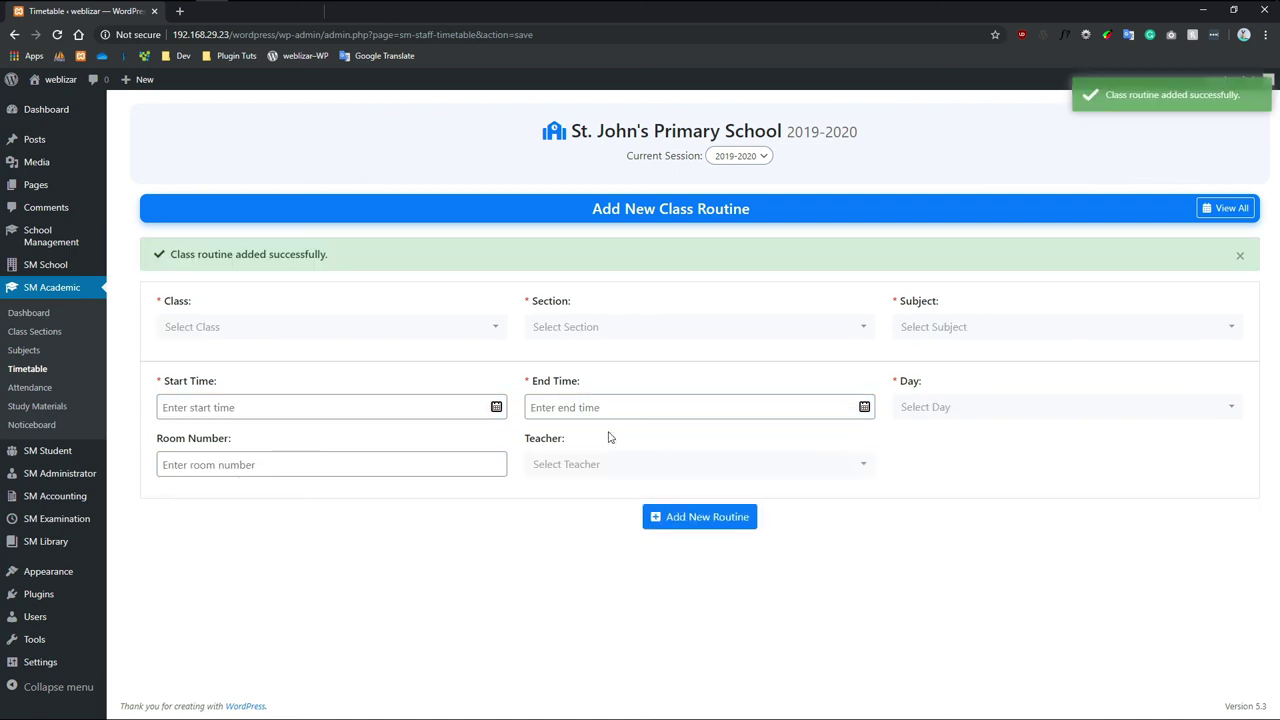
- Start another routine for class 2nd, section A, with English (102) as the subject
click(306, 337)
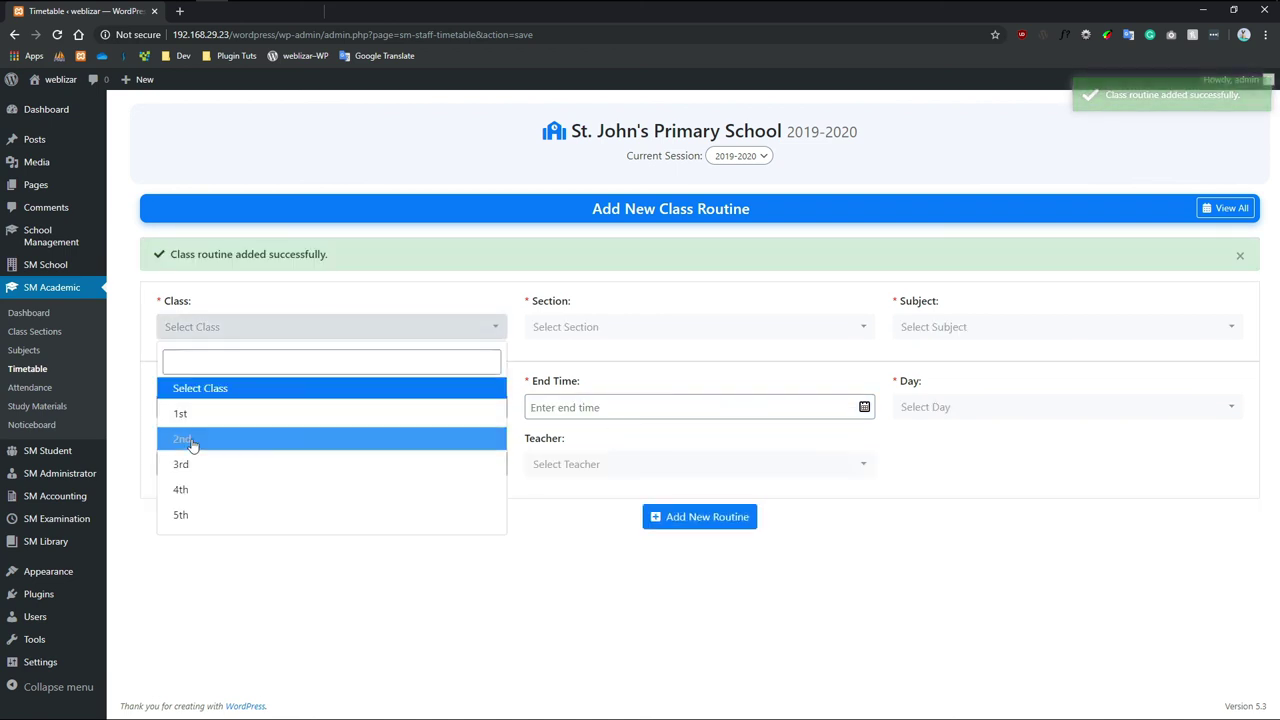
click(191, 445)
click(598, 336)
click(544, 388)
click(908, 337)
click(937, 414)
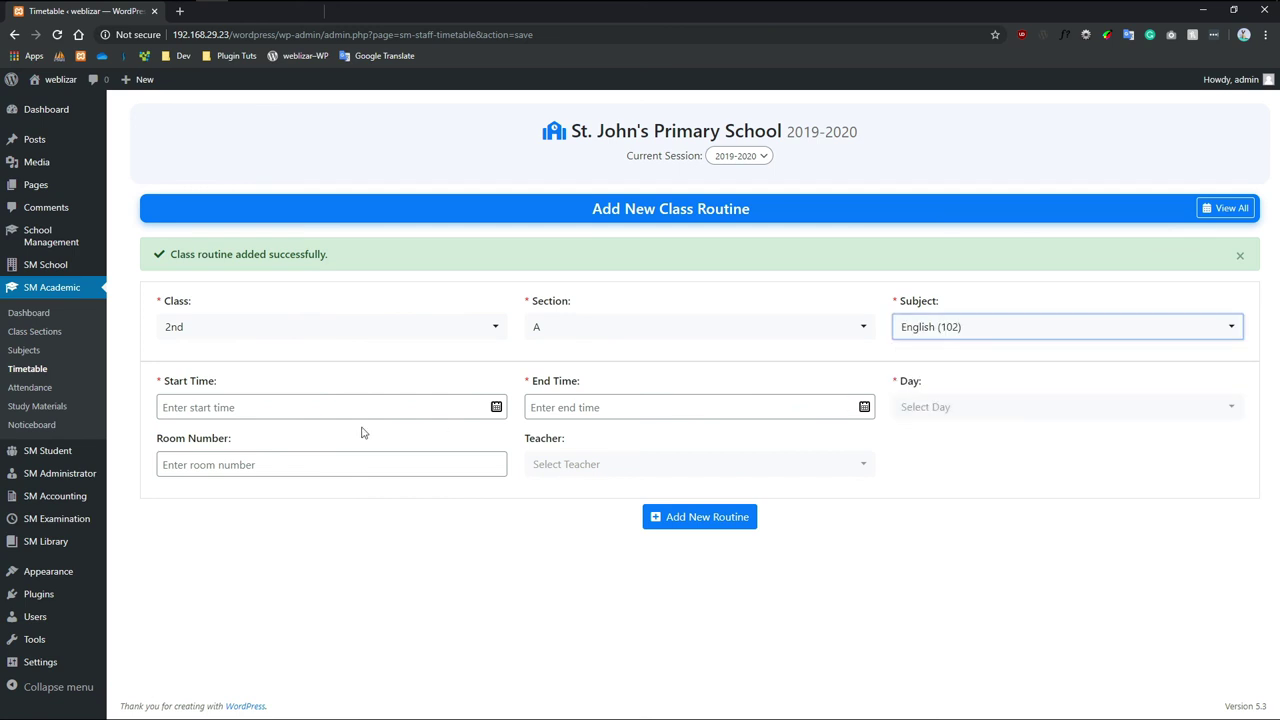
- Schedule the English routine from 11:00 AM to 12:00 AM on Wednesday
click(340, 408)
click(210, 440)
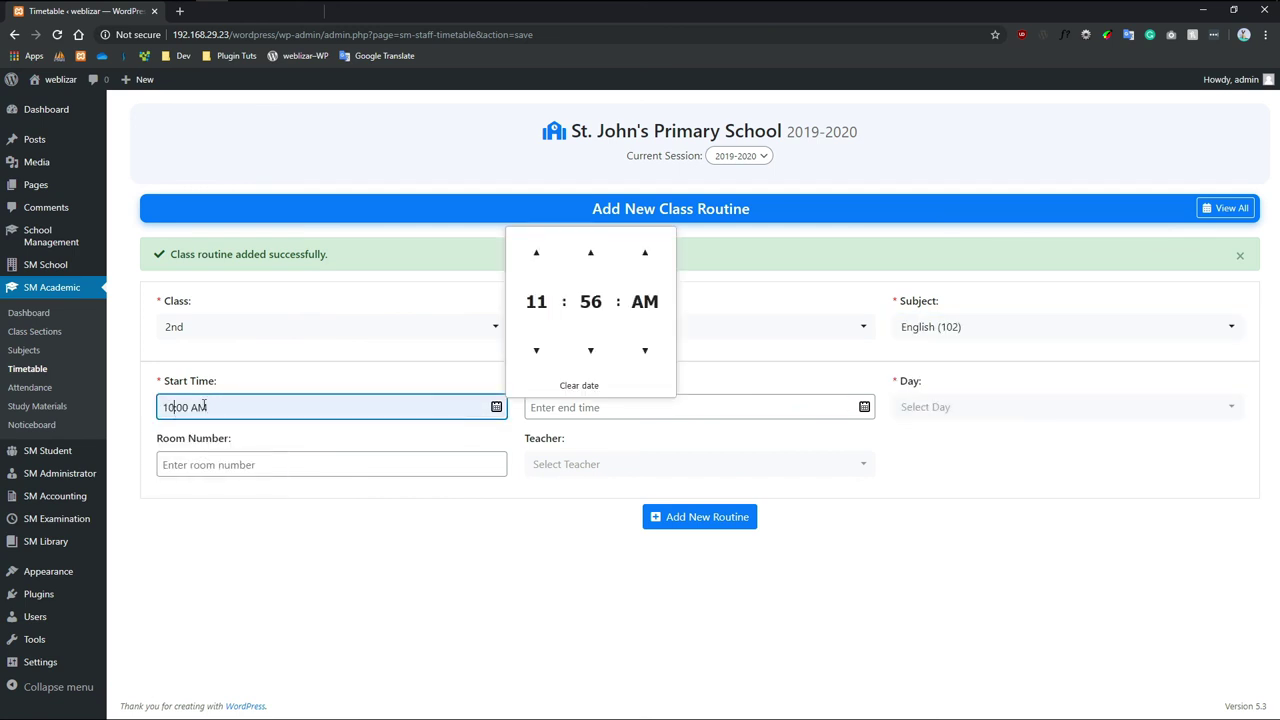
click(545, 408)
click(560, 460)
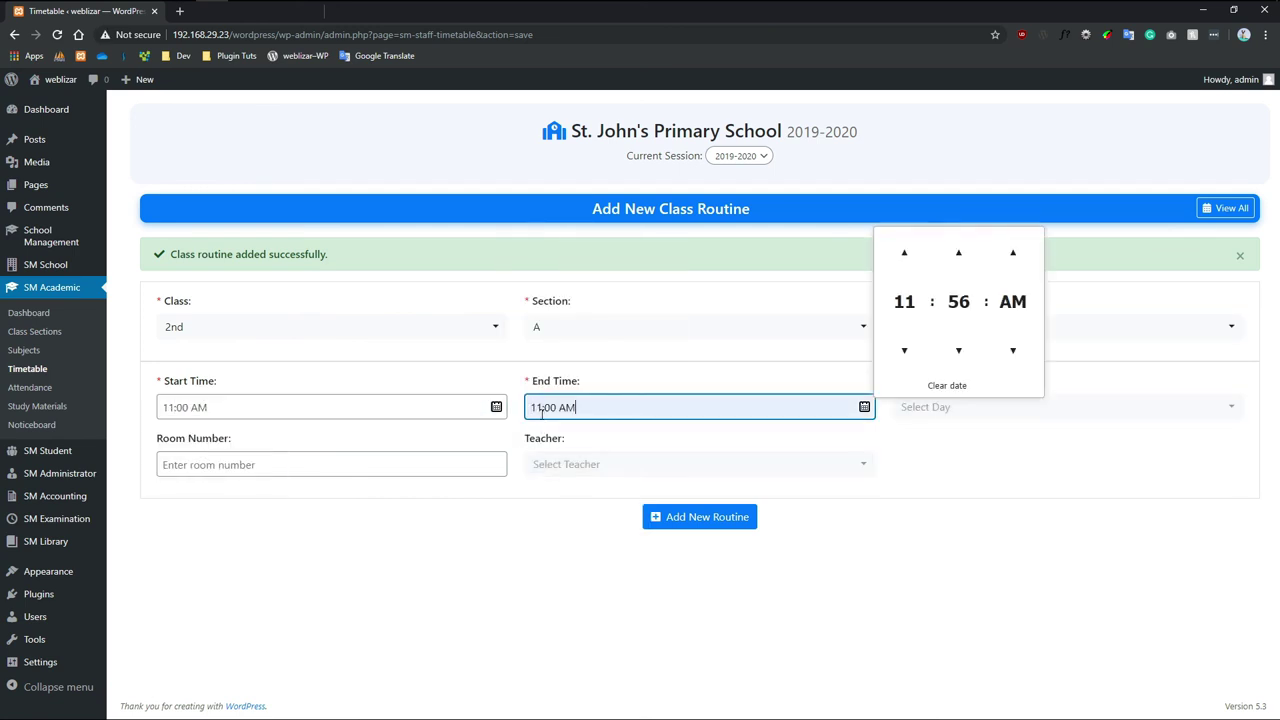
key(BackSpace)
click(1050, 407)
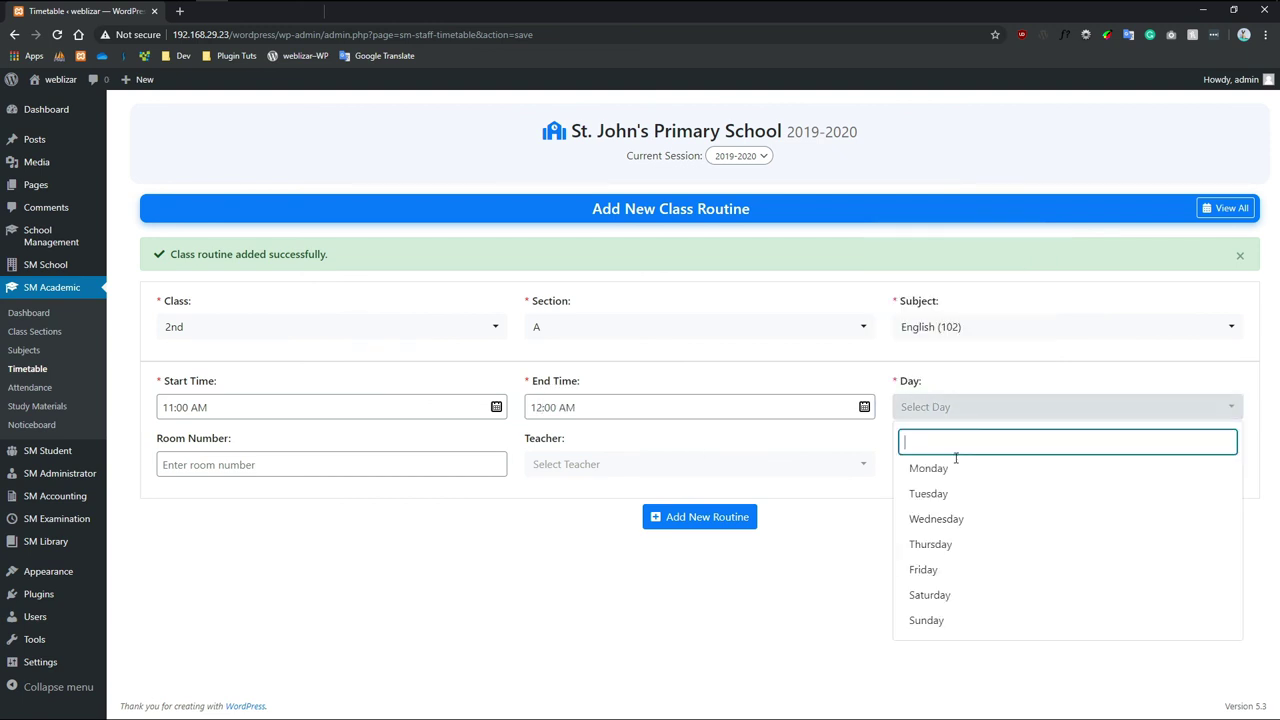
click(930, 520)
- Select the English teacher, enter room number R1, and add the English routine
click(700, 464)
click(580, 527)
click(381, 468)
text(R1)
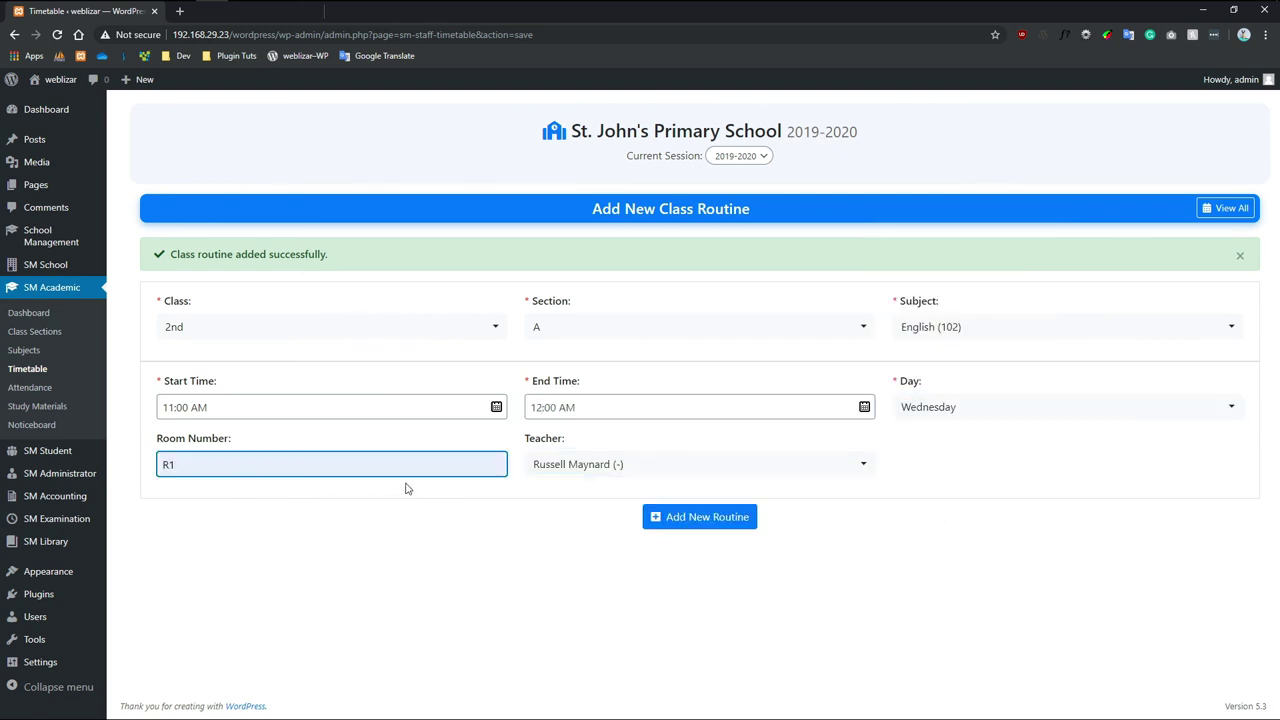
click(697, 517)
- Start a third routine for class 2nd, section A, with Hindi (104) as the subject
click(285, 335)
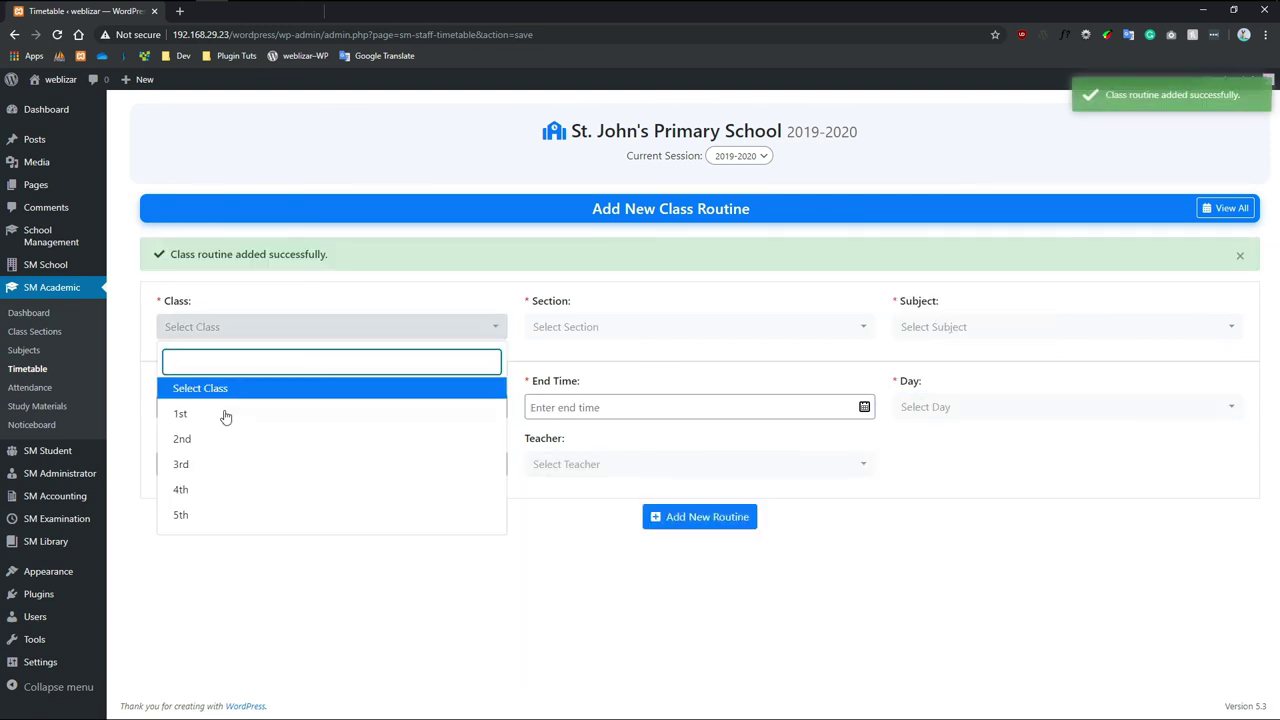
click(228, 437)
click(557, 325)
click(556, 388)
click(925, 334)
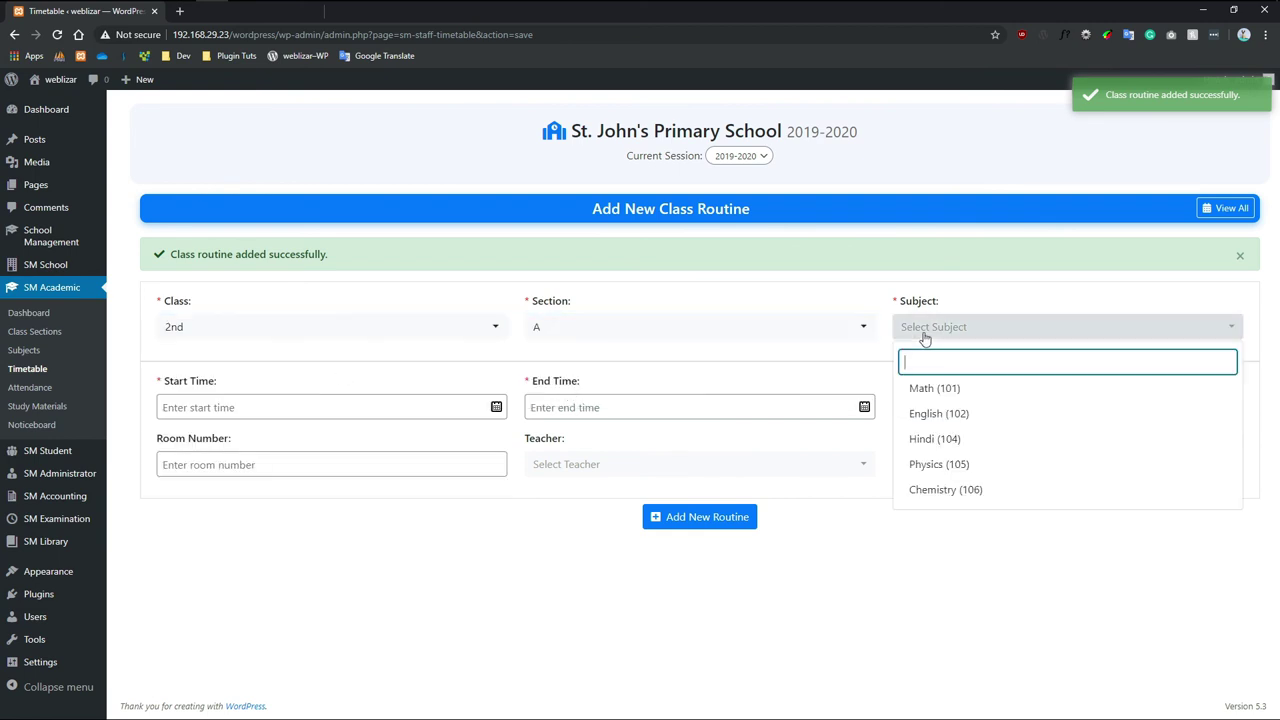
click(940, 440)
- Schedule the Hindi routine from 12:00 am to 01:00 pm on Wednesday
click(299, 408)
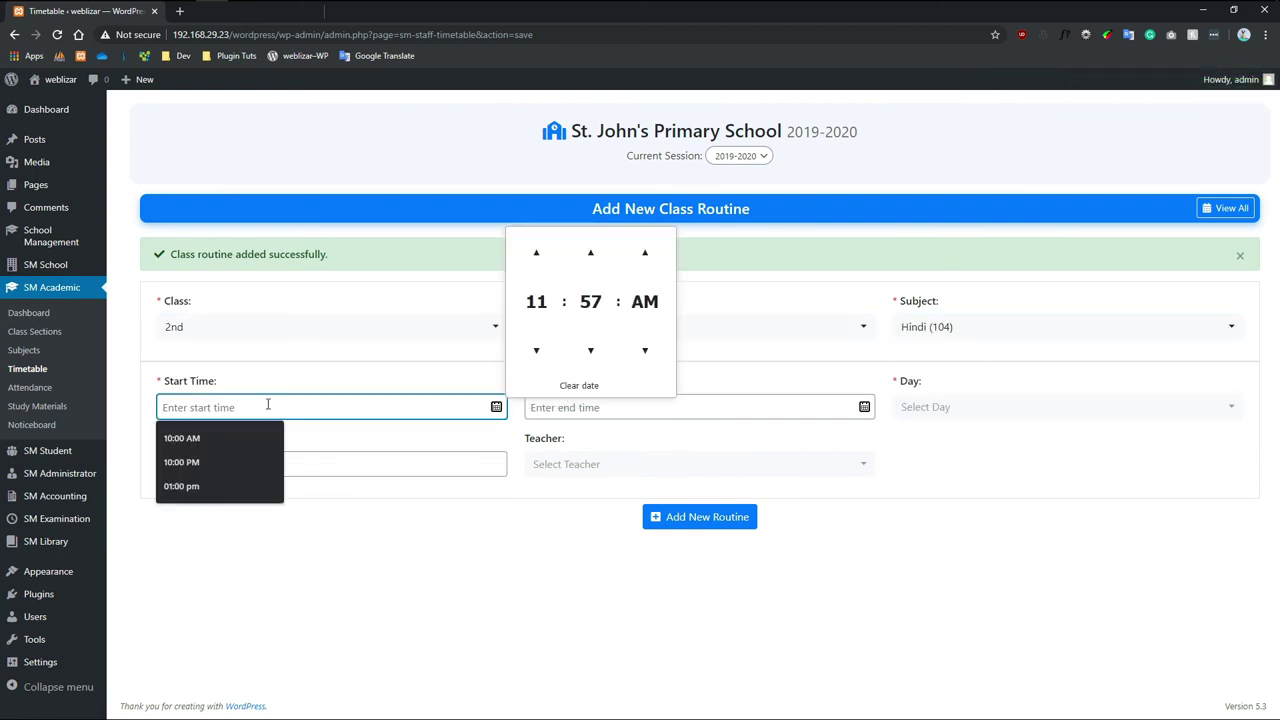
text(12:00 am)
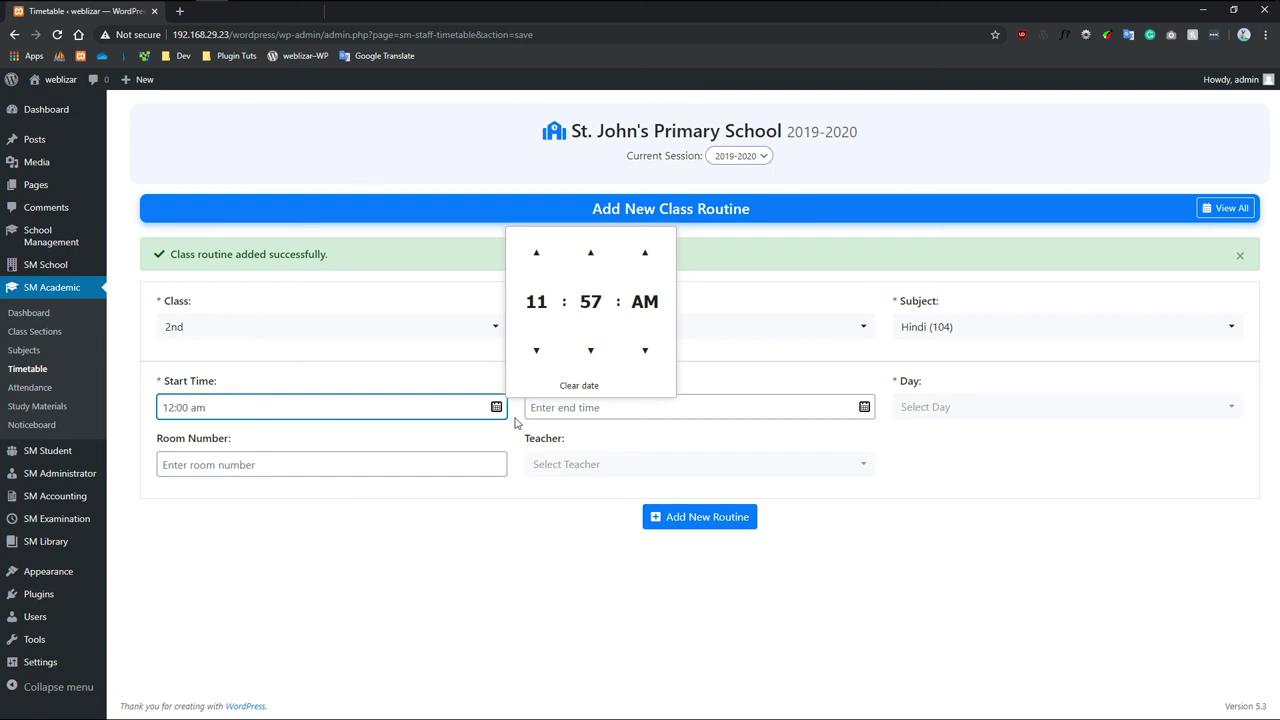
click(562, 408)
text(01:00 am)
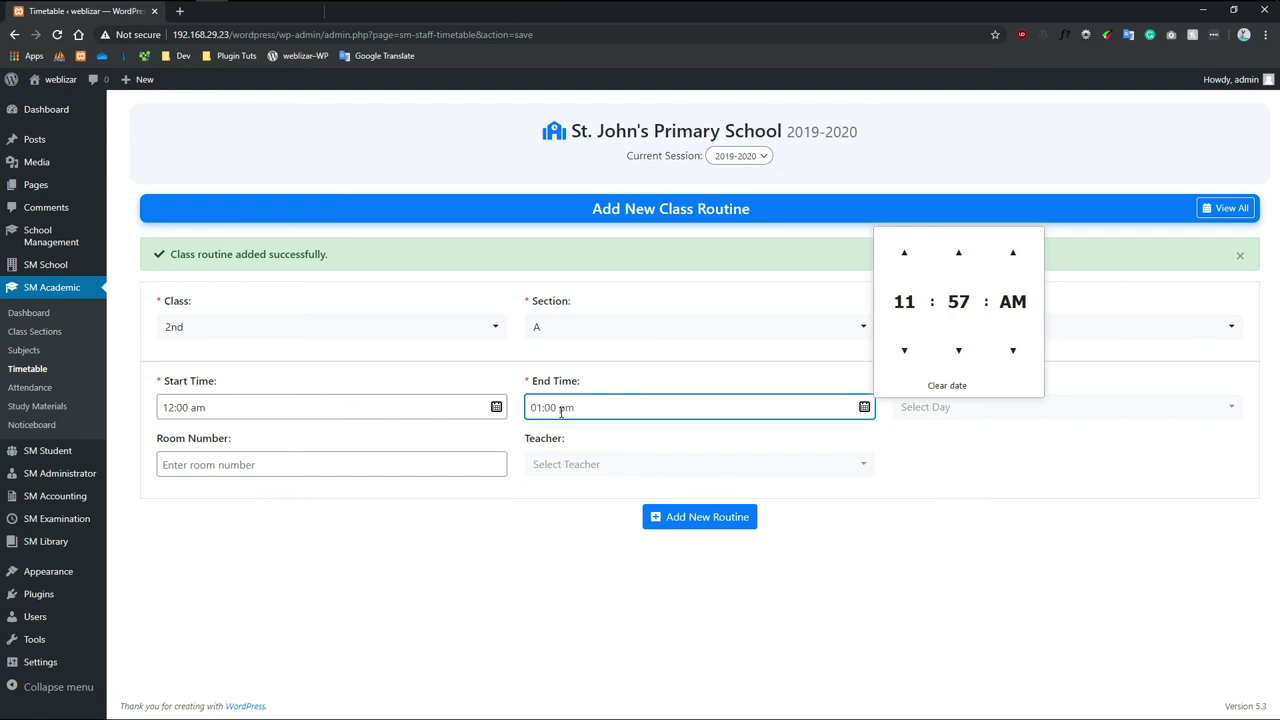
click(950, 410)
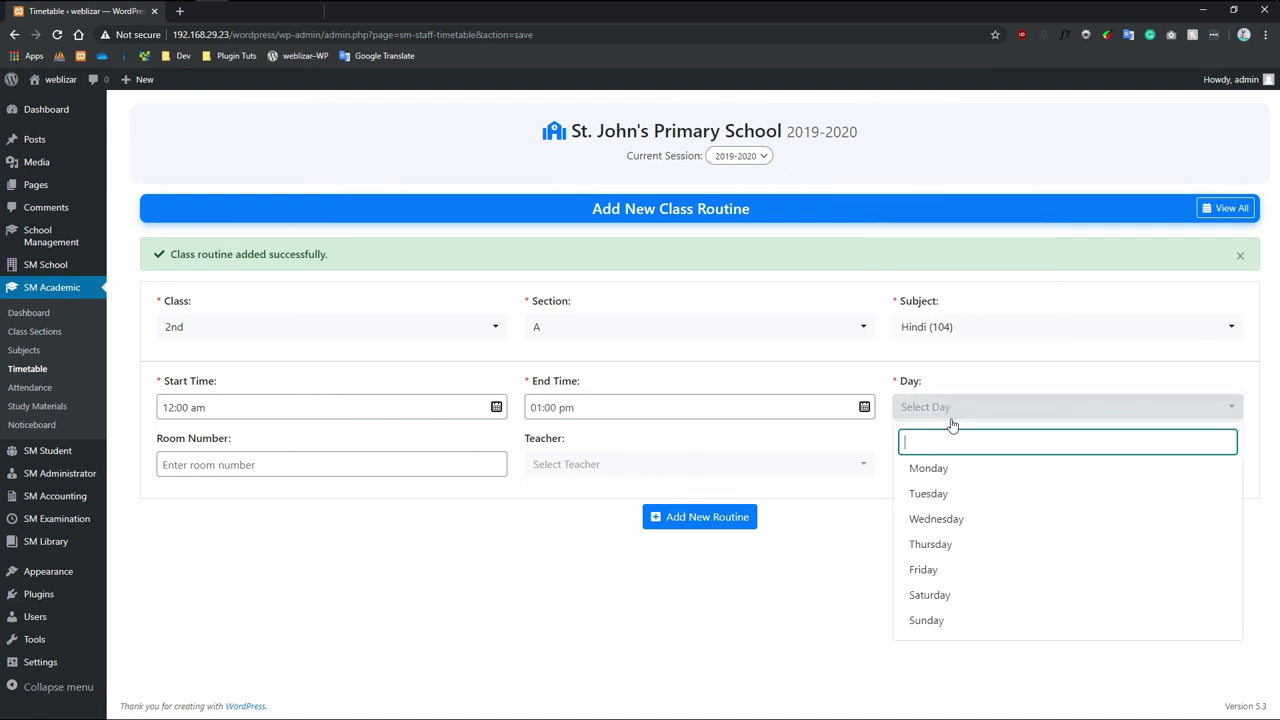
click(948, 518)
- Select the Hindi teacher, enter room number R1, and add the Hindi routine
click(690, 465)
click(570, 525)
click(266, 465)
click(266, 495)
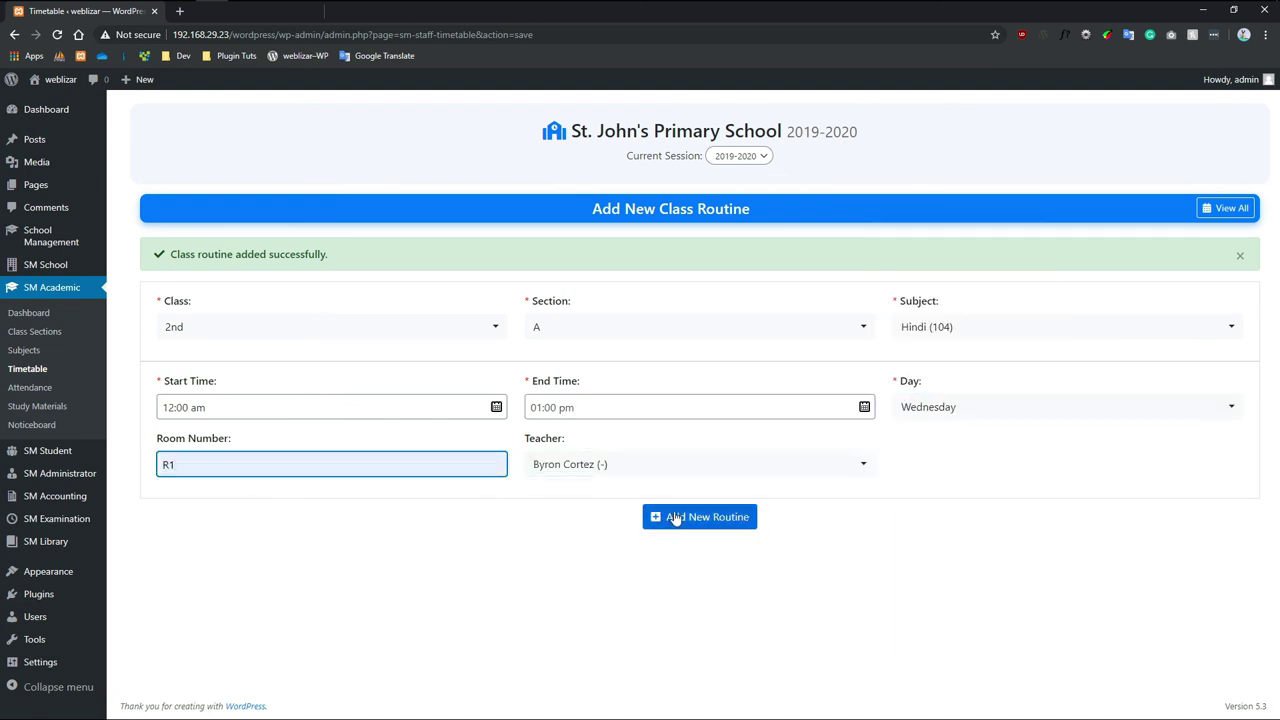
click(677, 517)
- Start a fourth routine for class 2nd, section A, with Physics (105) as the subject
click(313, 330)
click(211, 438)
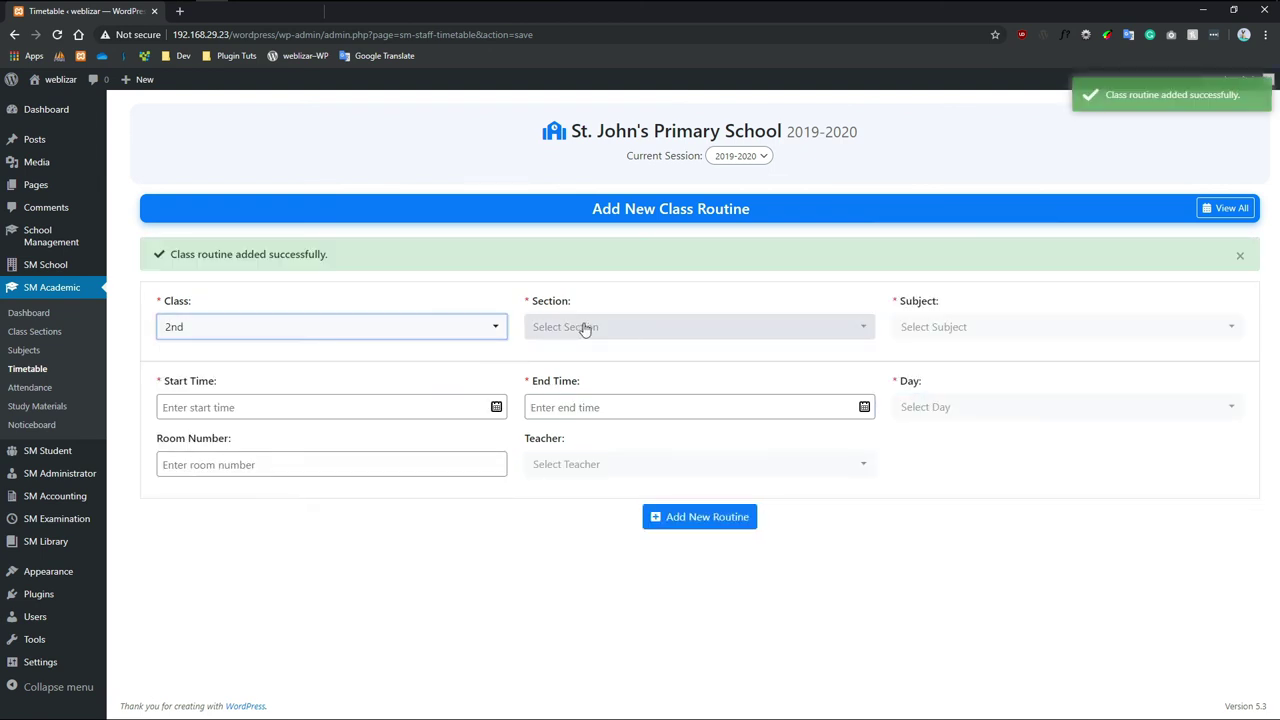
click(586, 329)
click(600, 413)
click(930, 329)
click(917, 464)
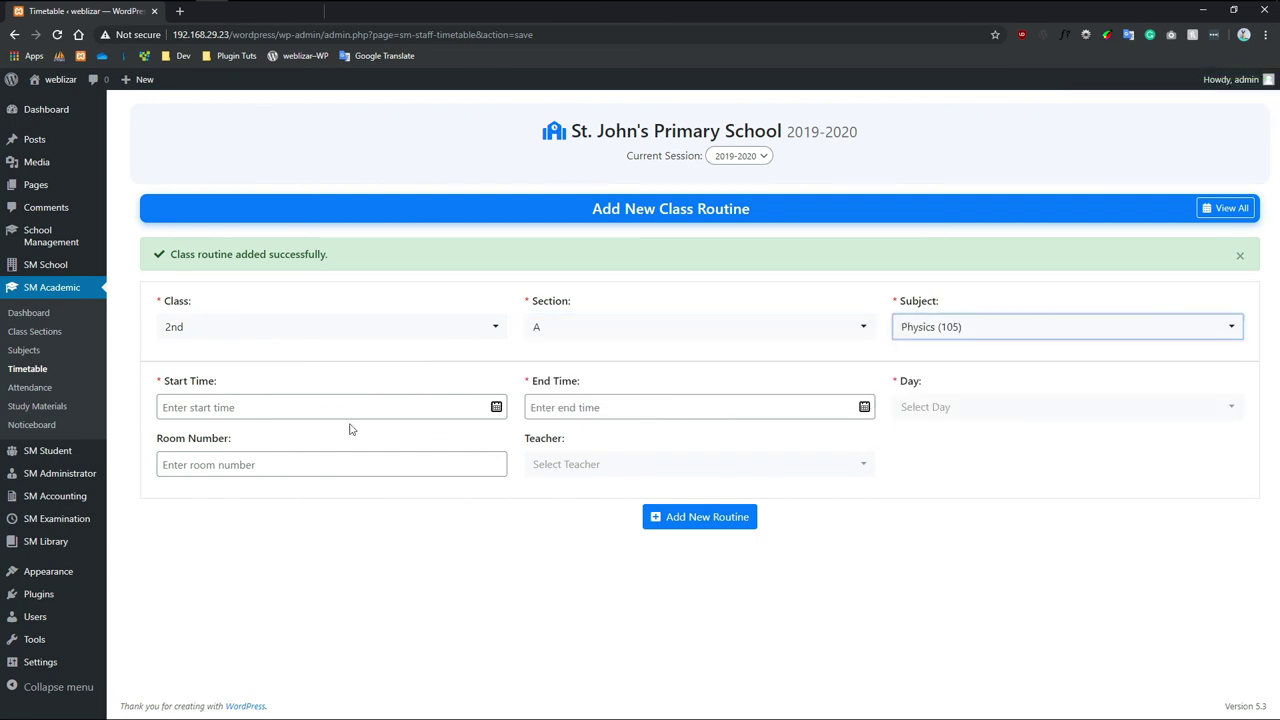
- Schedule the Physics routine from 01:00 pm to 02:00 pm on Wednesday
click(315, 409)
text(01)
click(185, 438)
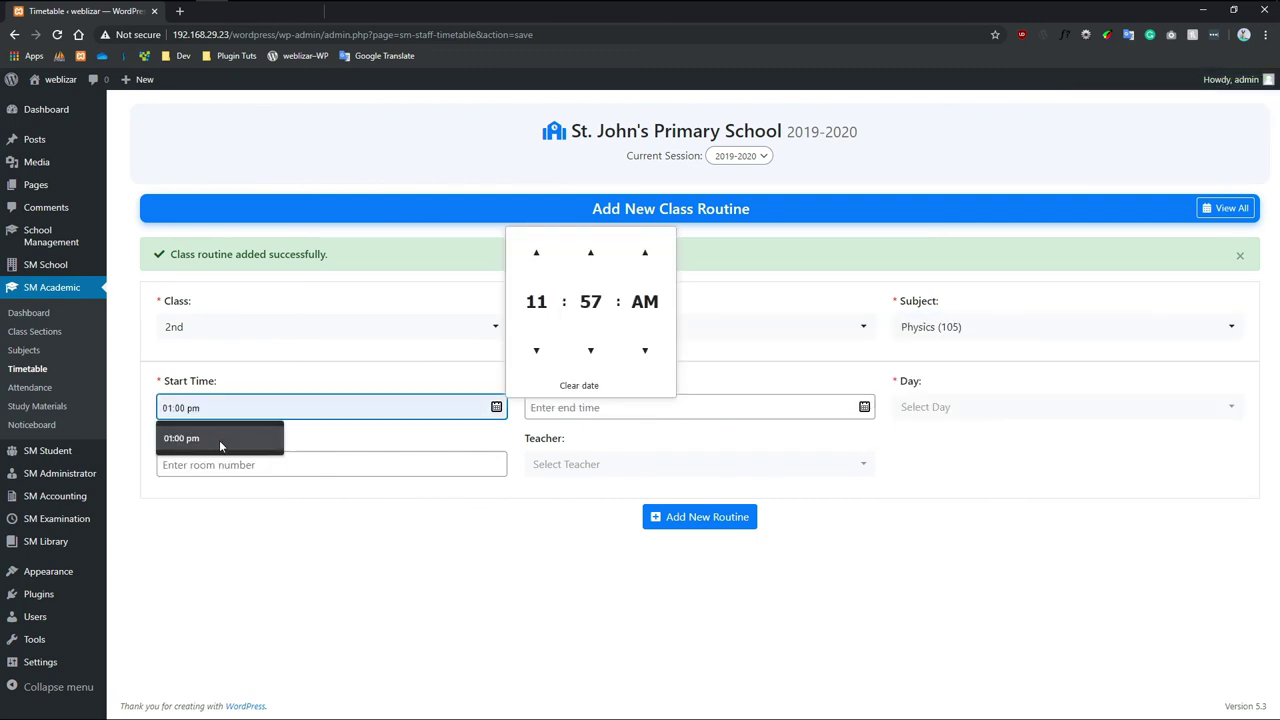
click(605, 408)
text(02)
click(563, 440)
click(957, 407)
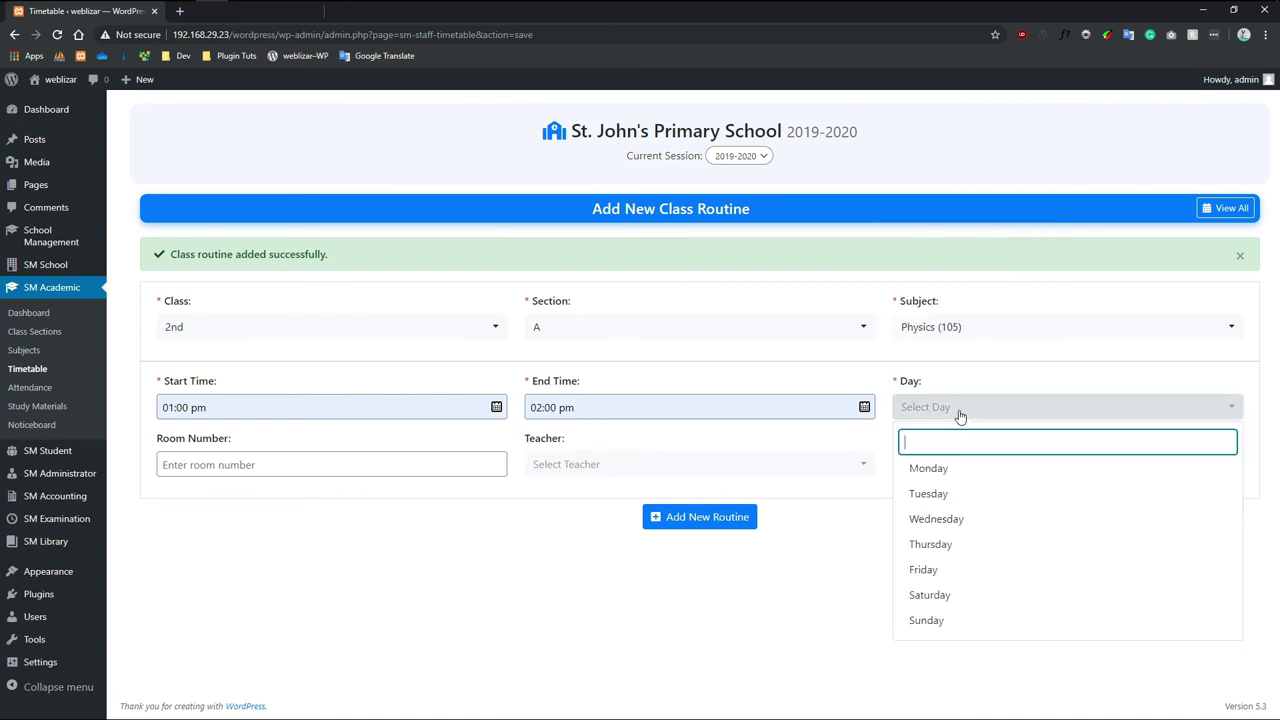
click(938, 520)
- Enter room number R1, select the Physics teacher, and add the Physics routine
click(250, 465)
text(R1)
click(580, 464)
click(560, 525)
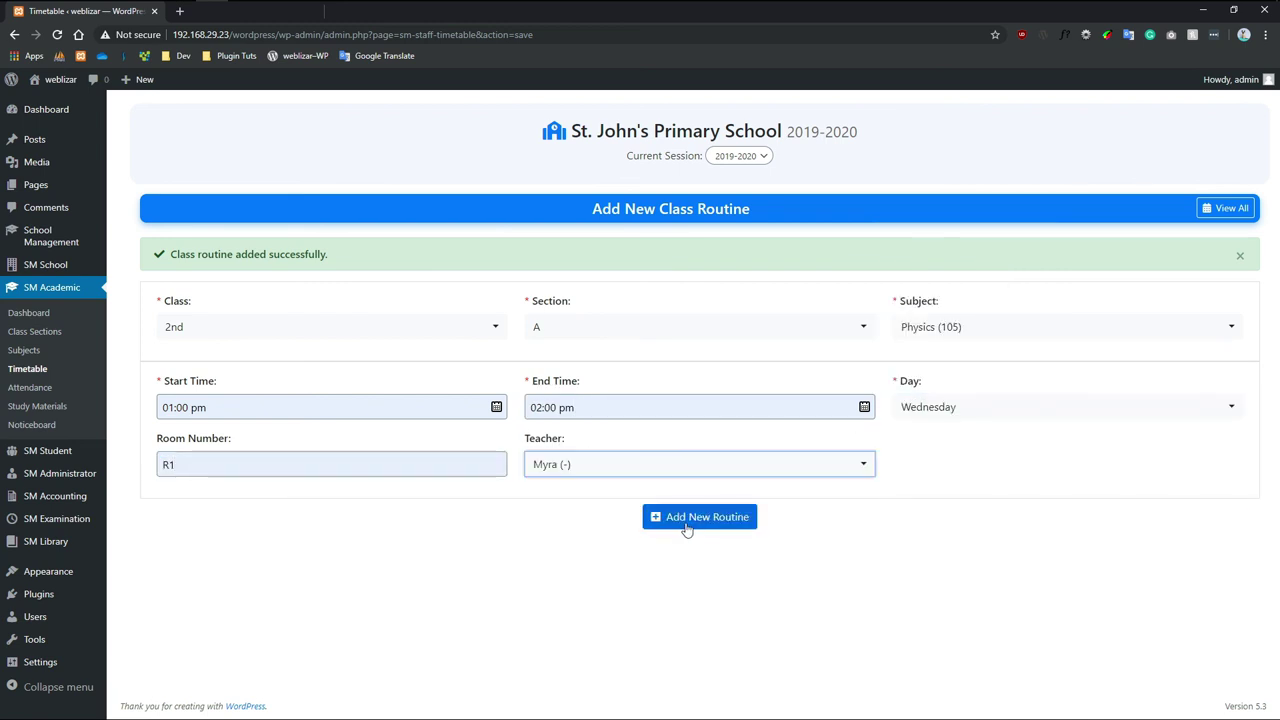
click(683, 518)
- Start a fifth routine for class 2nd, section A, with Chemistry (106) as the subject
click(229, 330)
click(200, 440)
click(580, 328)
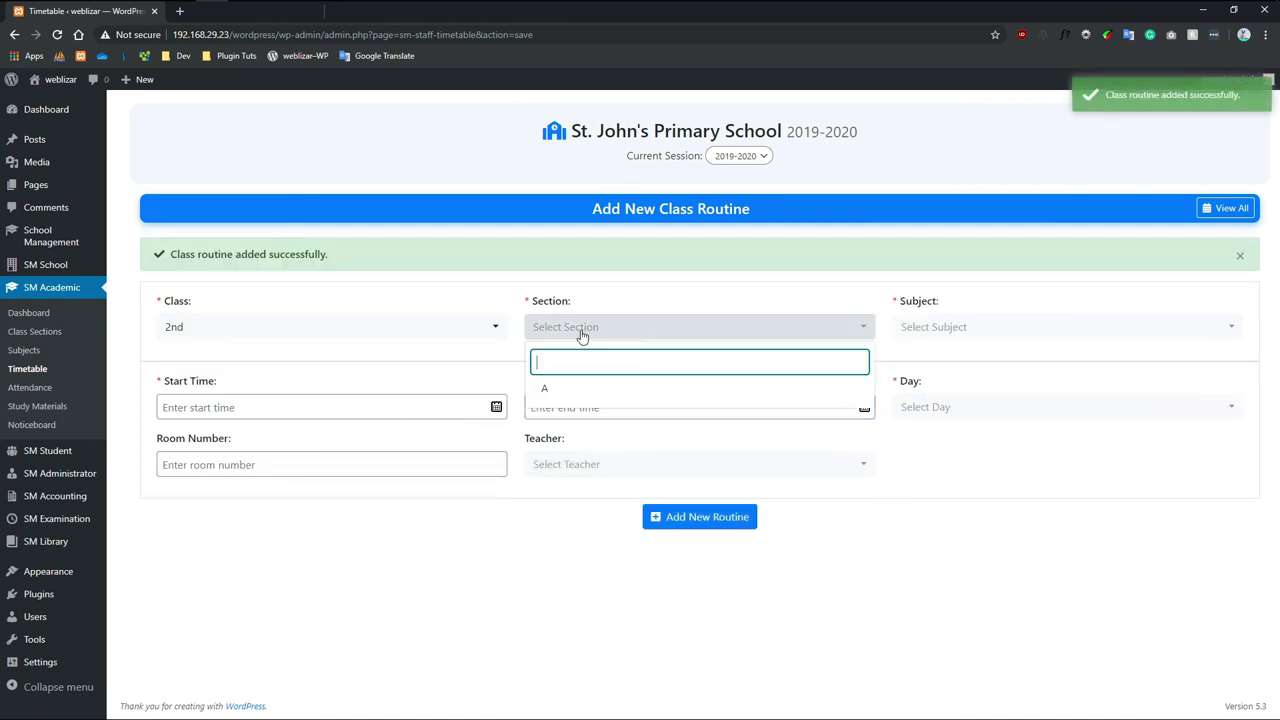
click(545, 390)
click(951, 326)
click(946, 486)
- Schedule the Chemistry routine from 02:00 pm to 03:00 pm on Wednesday
click(360, 410)
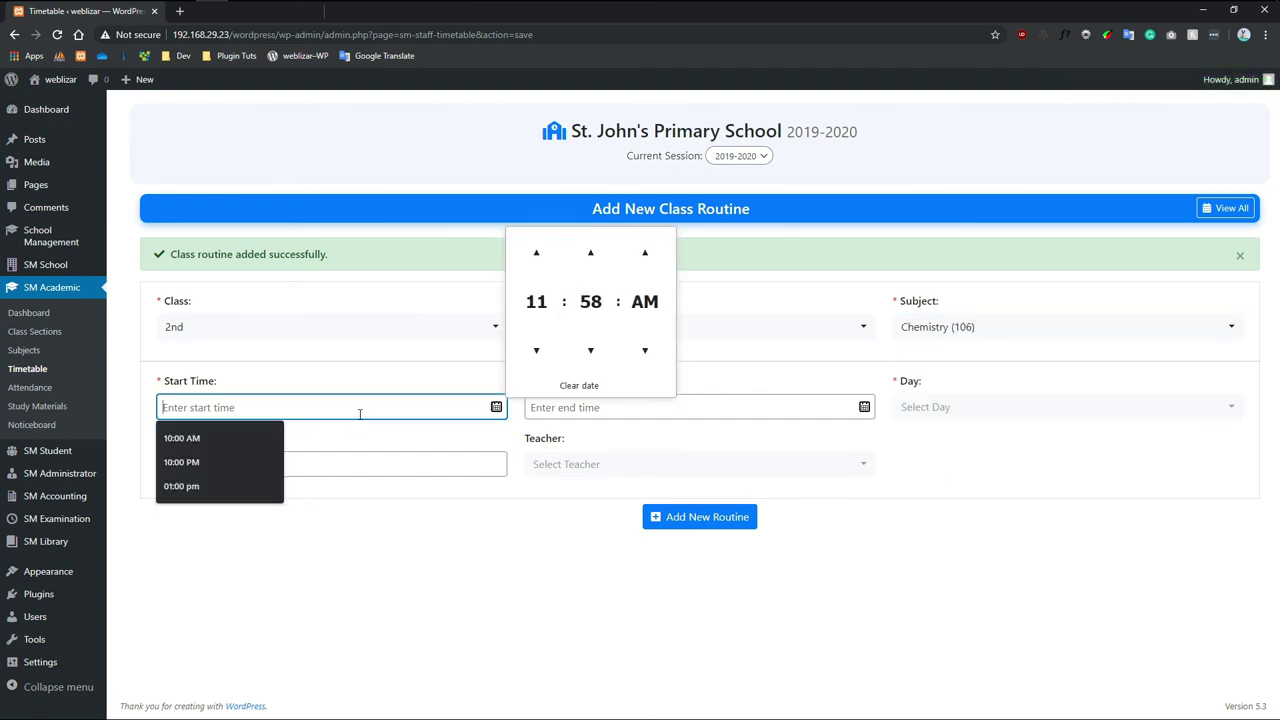
text(02:00 pm)
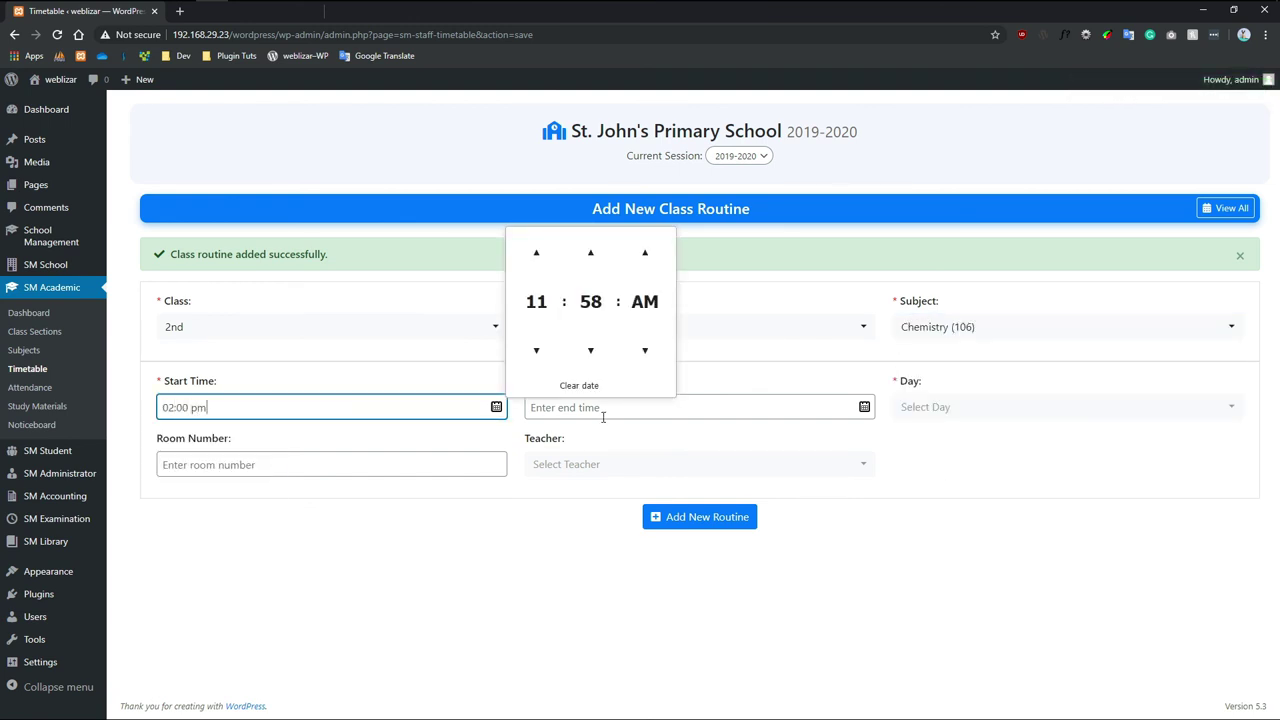
click(603, 416)
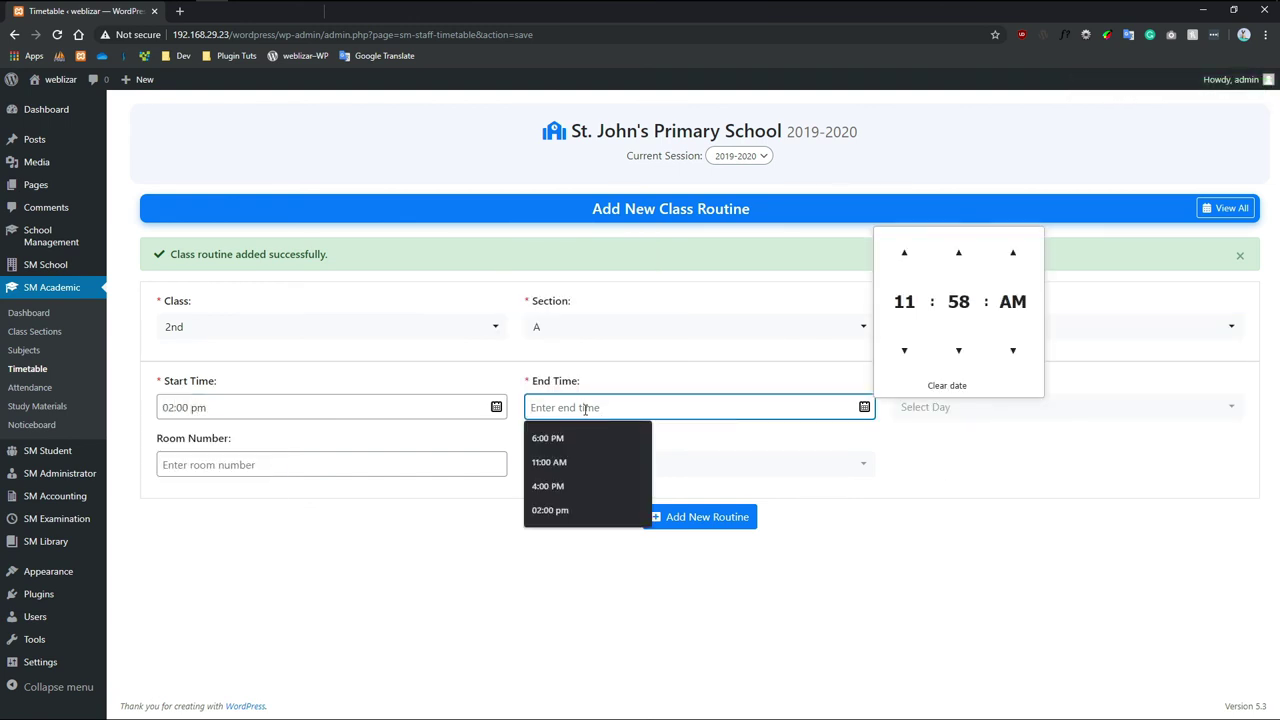
text(02)
key(BackSpace)
text(3:00 pm)
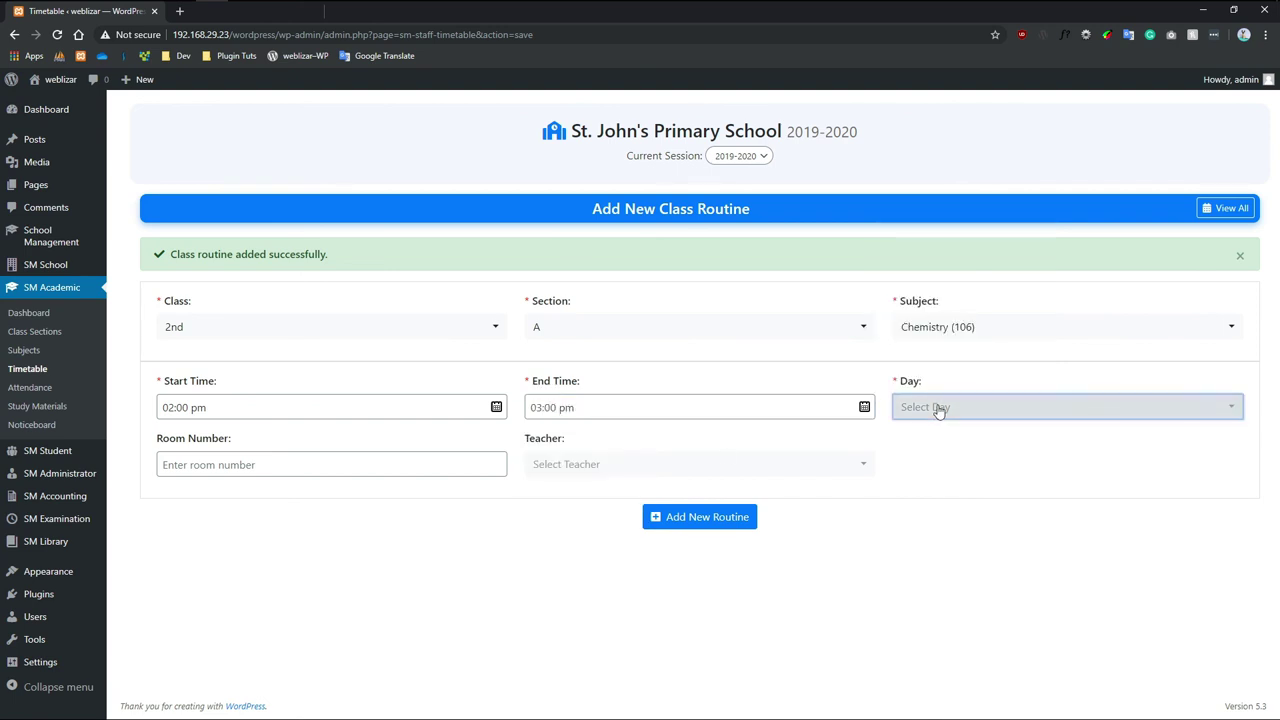
click(937, 407)
click(940, 520)
- Enter room number R1, select the Chemistry teacher, and add the Chemistry routine
click(262, 464)
text(R1)
click(626, 466)
click(557, 526)
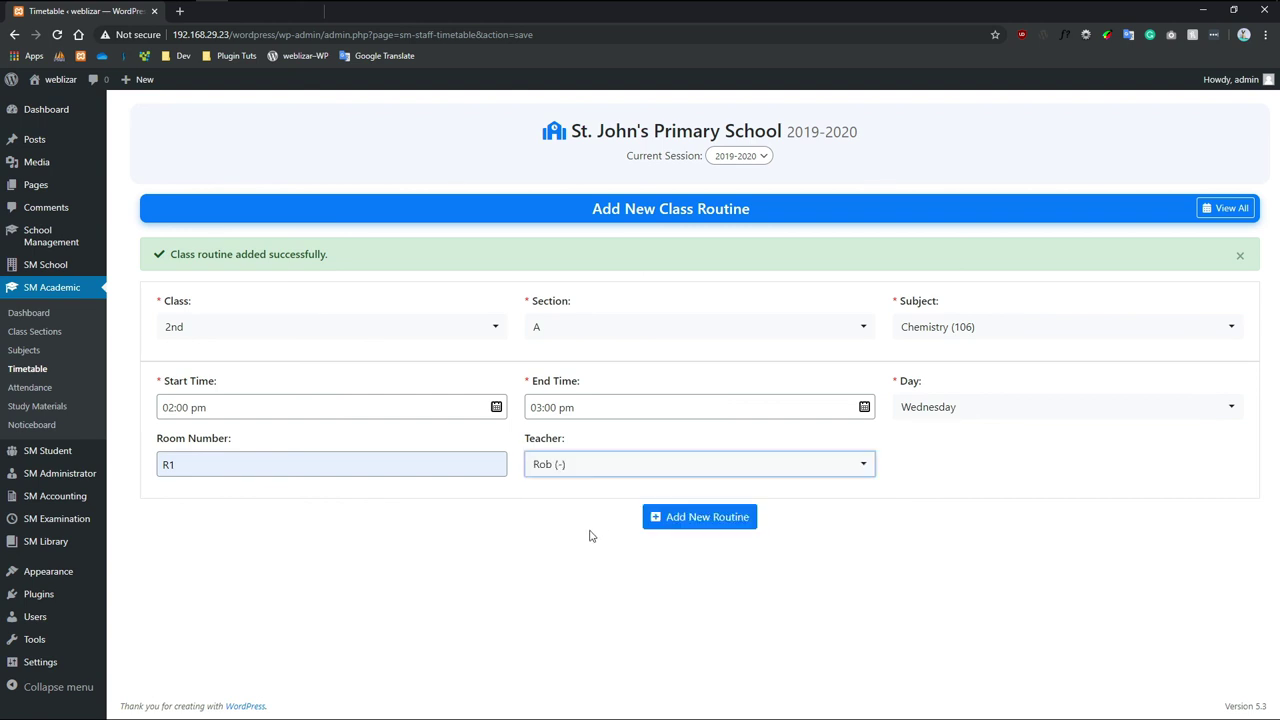
click(678, 517)
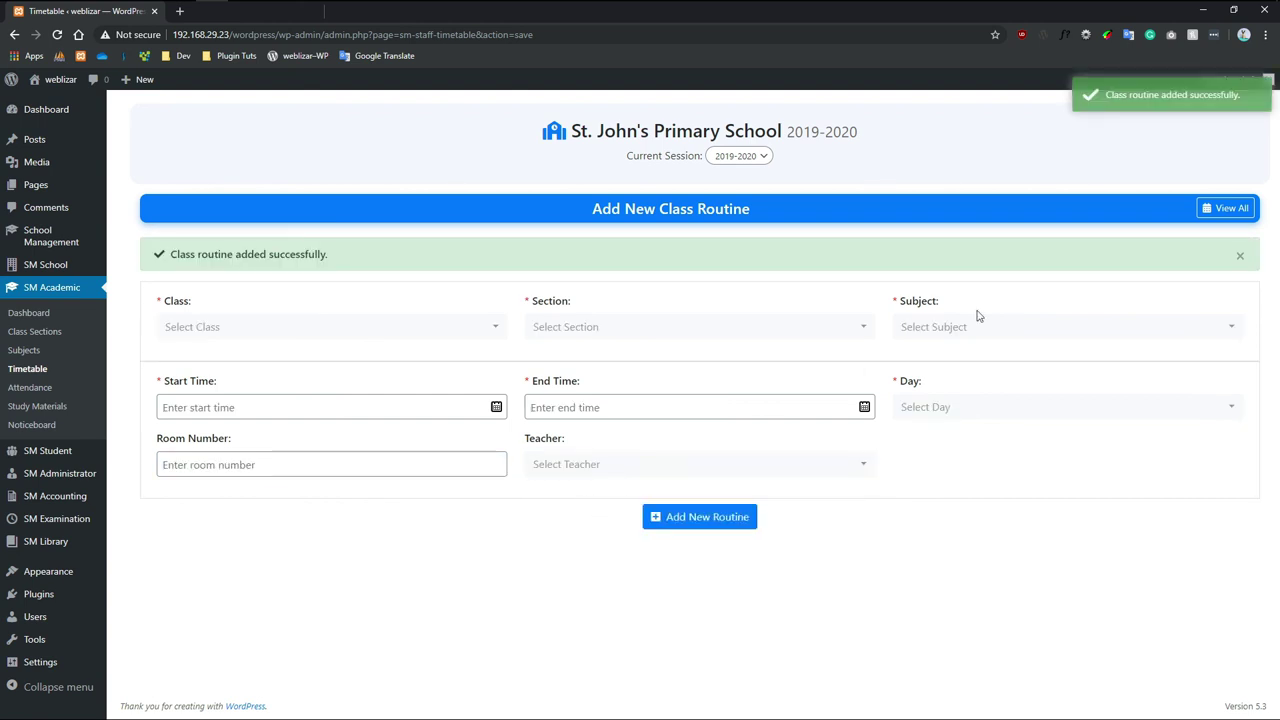
- Open the timetable of class 2nd, section A, from the list of all timetables and check its Wednesday routines
click(1220, 210)
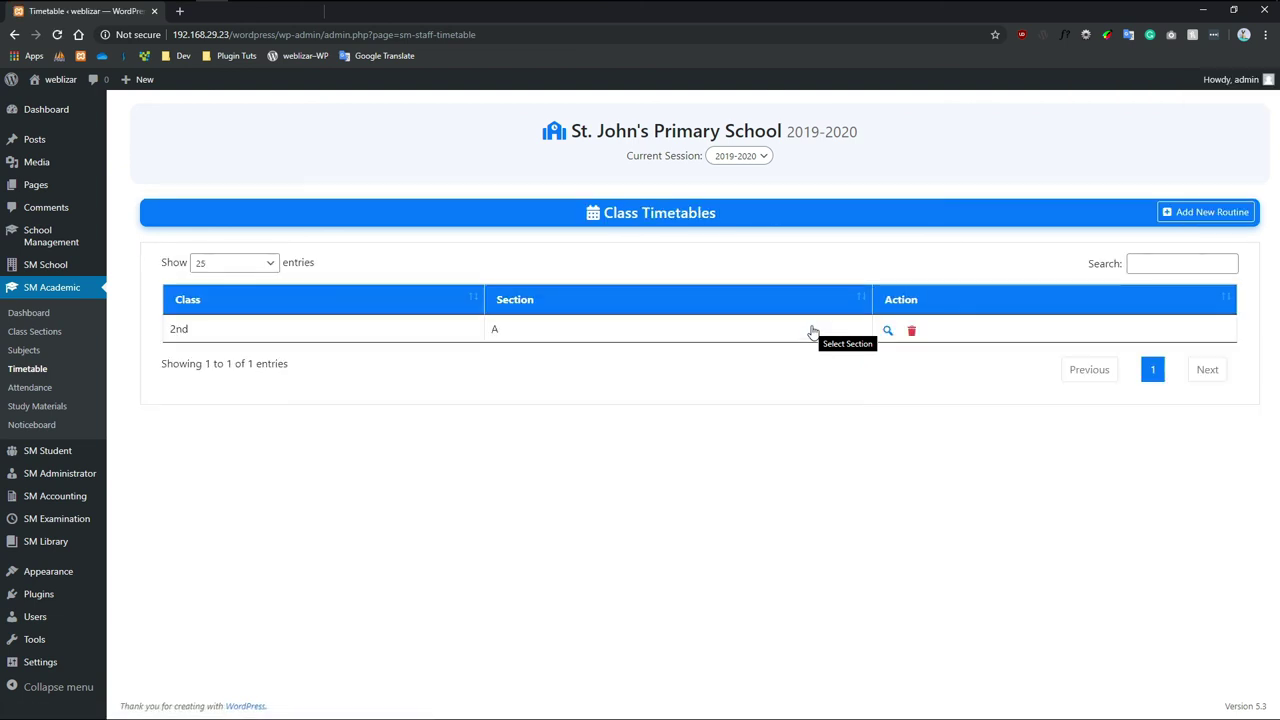
click(887, 330)
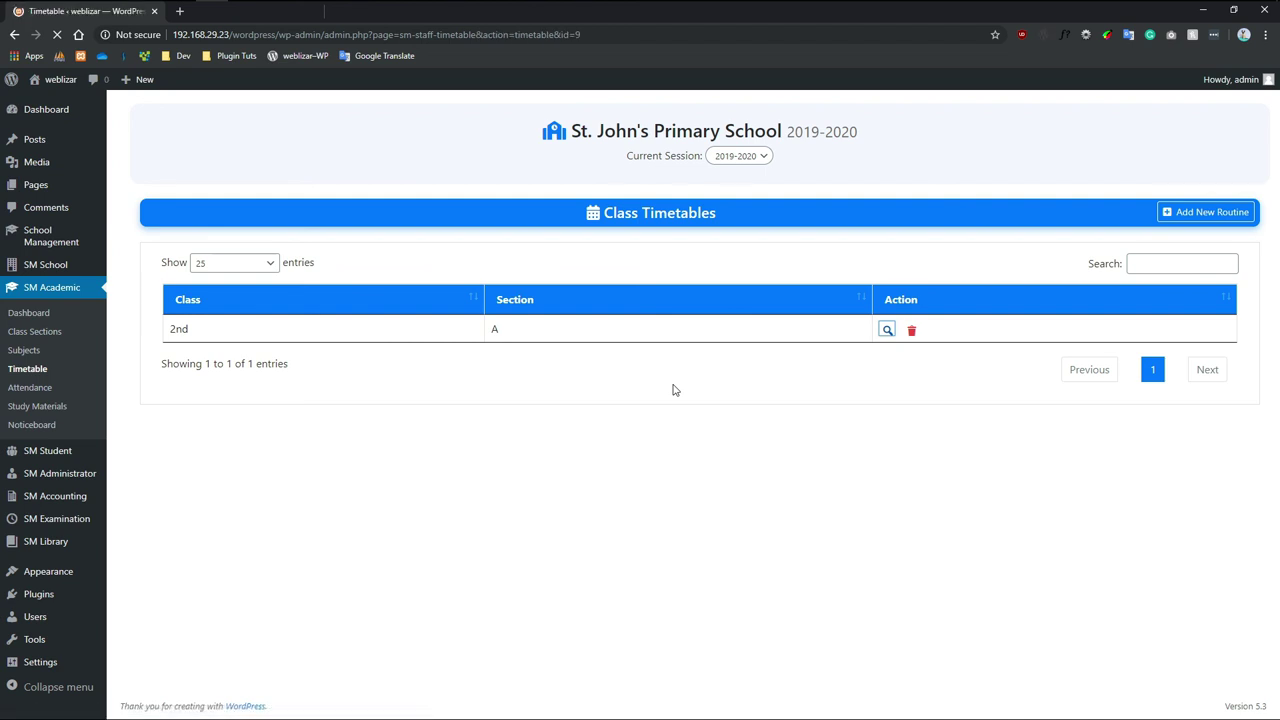
scroll(674, 390, down, 1)
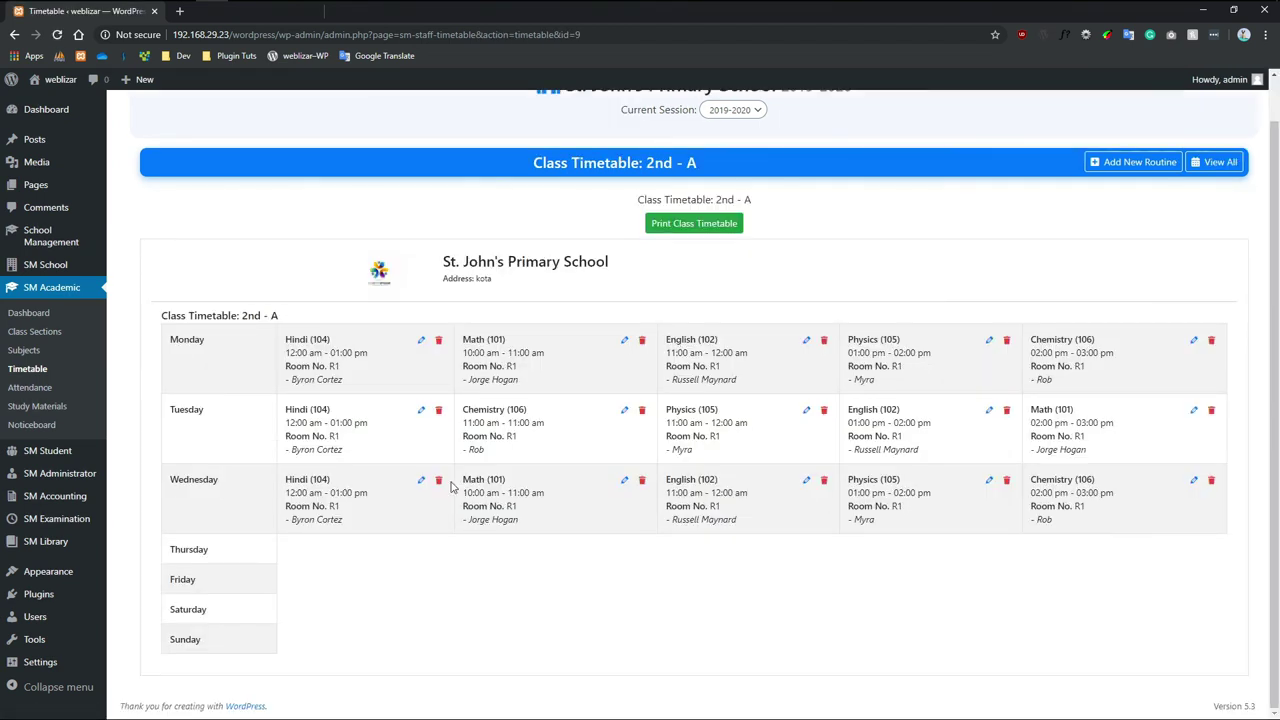
drag(231, 485, 176, 481)
click(197, 497)
- Preview the printout of the 2nd - A class timetable and close the preview without printing
click(690, 224)
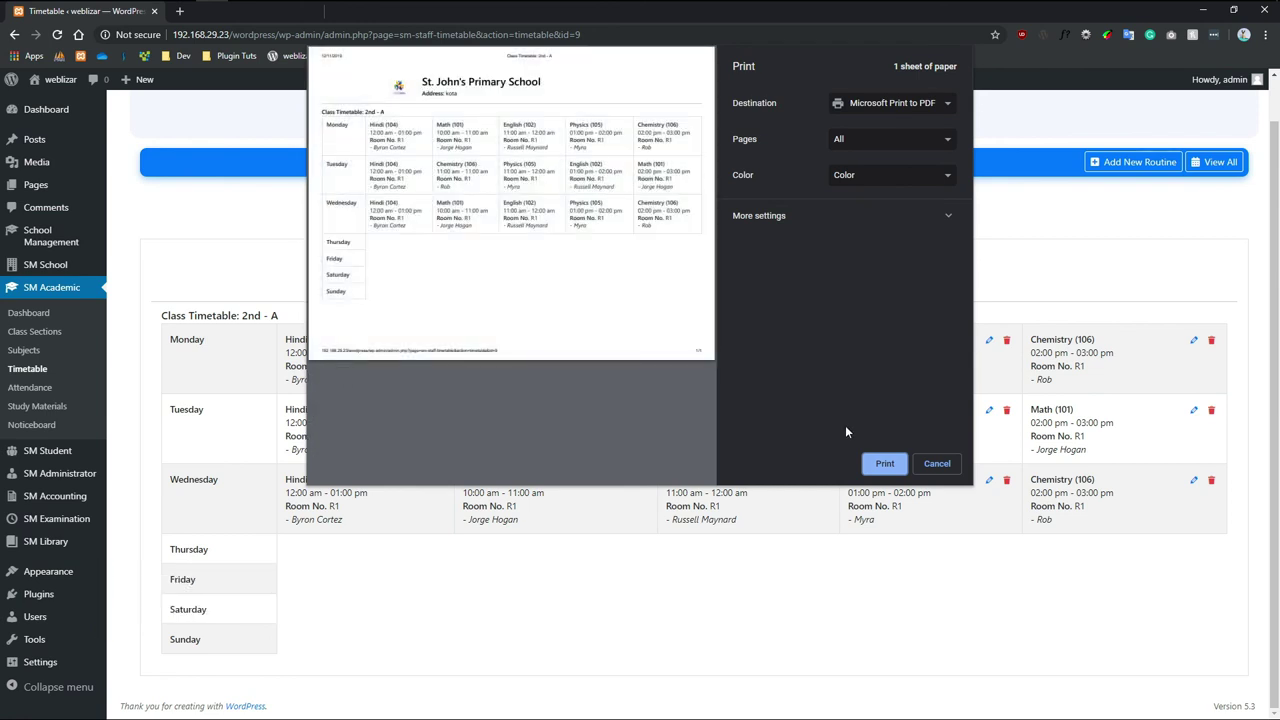
click(952, 467)
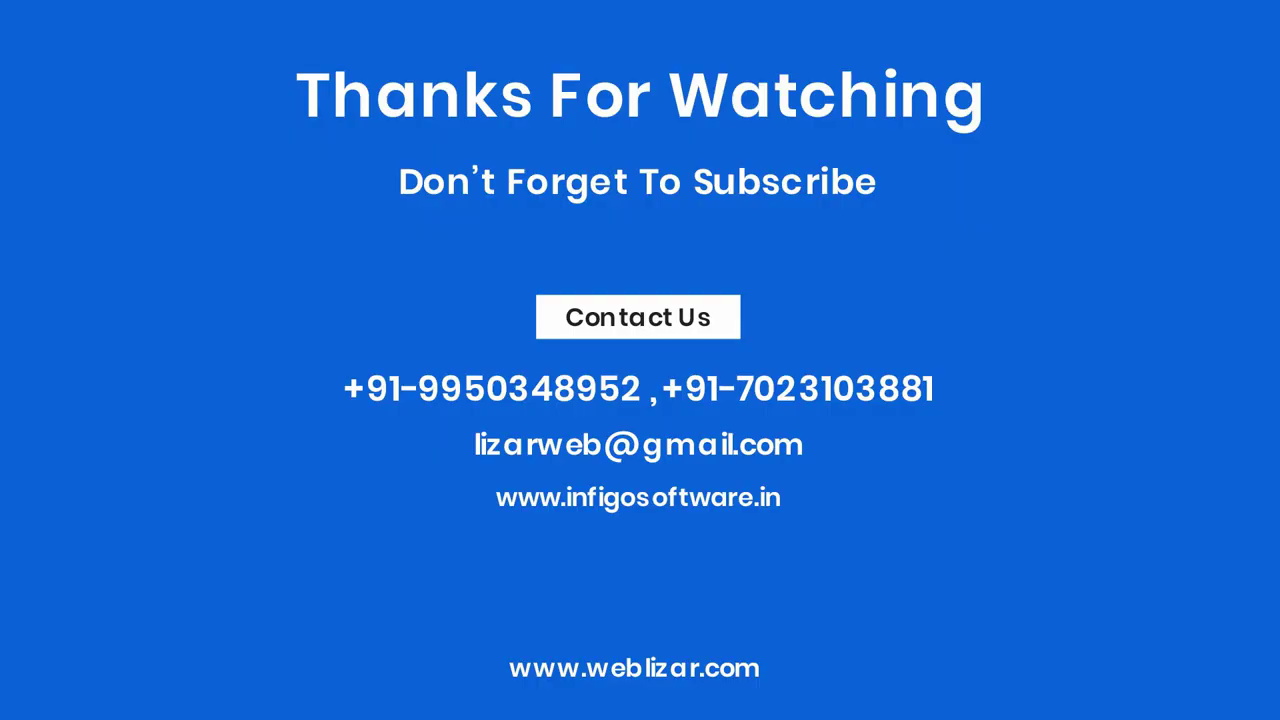